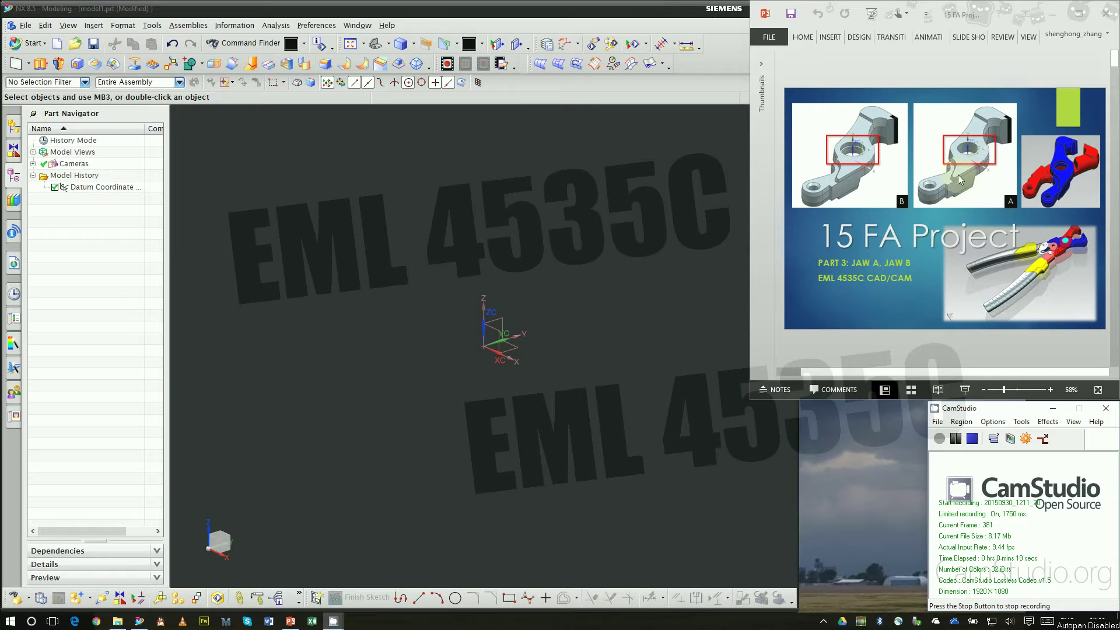
# Step: Look through the project slides from the title to the dimensioned Sketch 1 drawing of Jaw A
pyautogui.click(1002, 339)
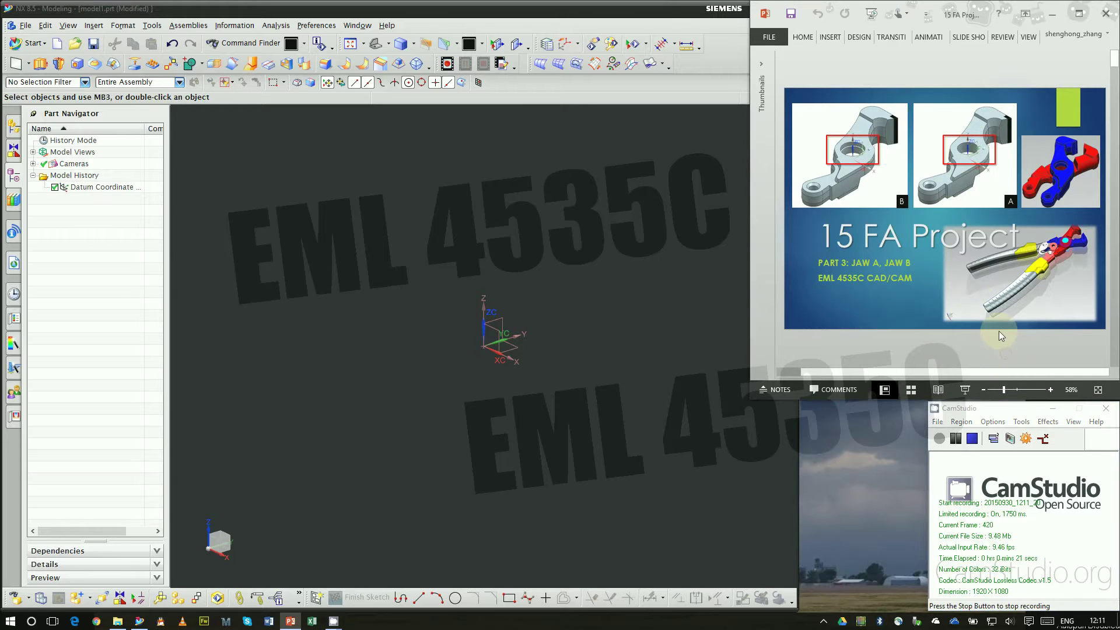
pyautogui.scroll(-1, 999, 331)
pyautogui.scroll(-1, 999, 330)
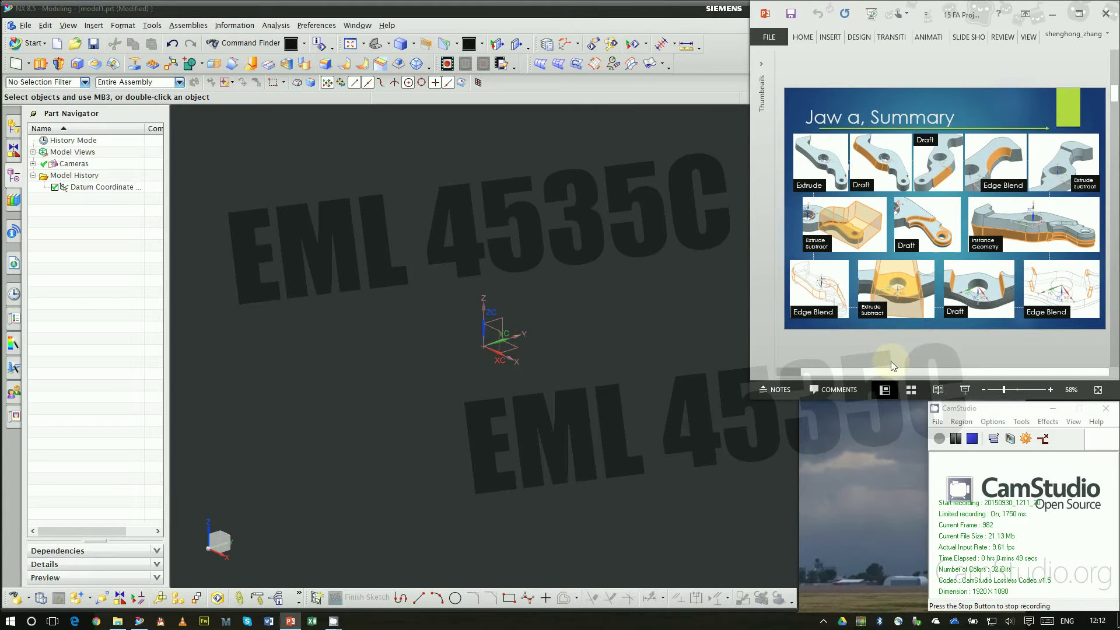
pyautogui.scroll(-1, 890, 366)
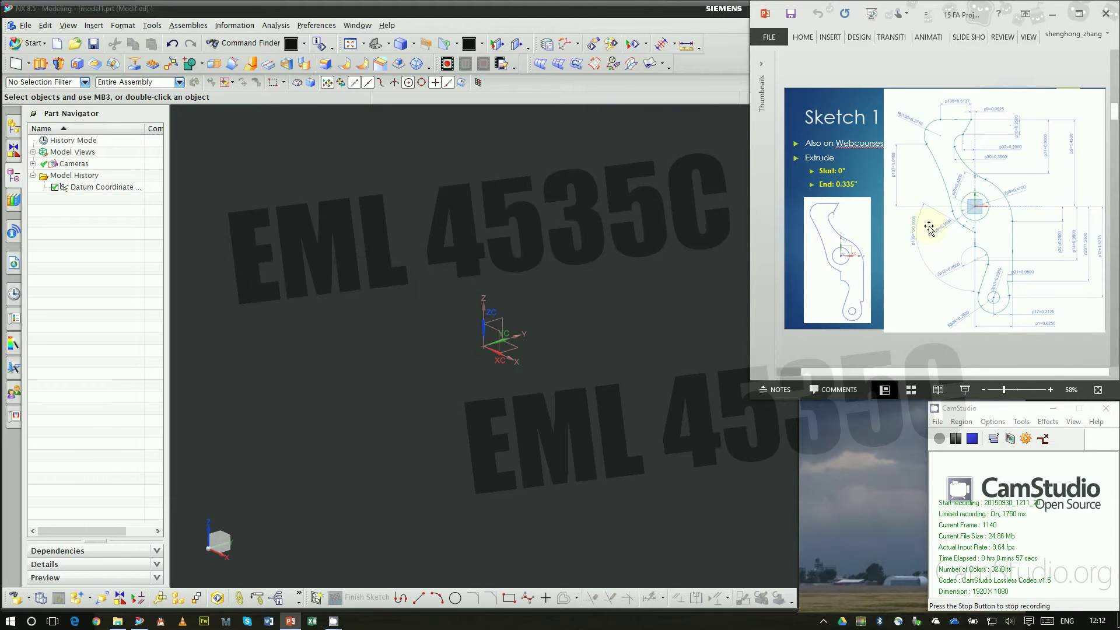
# Step: Create a sketch on the XY plane and enlarge the Sketch 1 reference slide to 90%
pyautogui.click(319, 601)
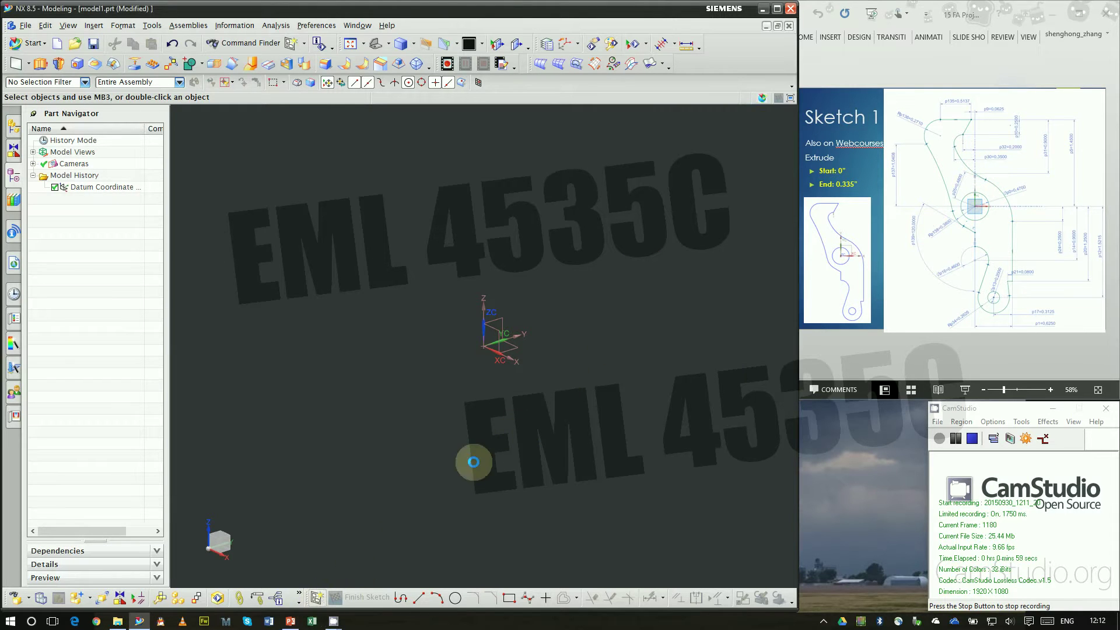
pyautogui.click(270, 285)
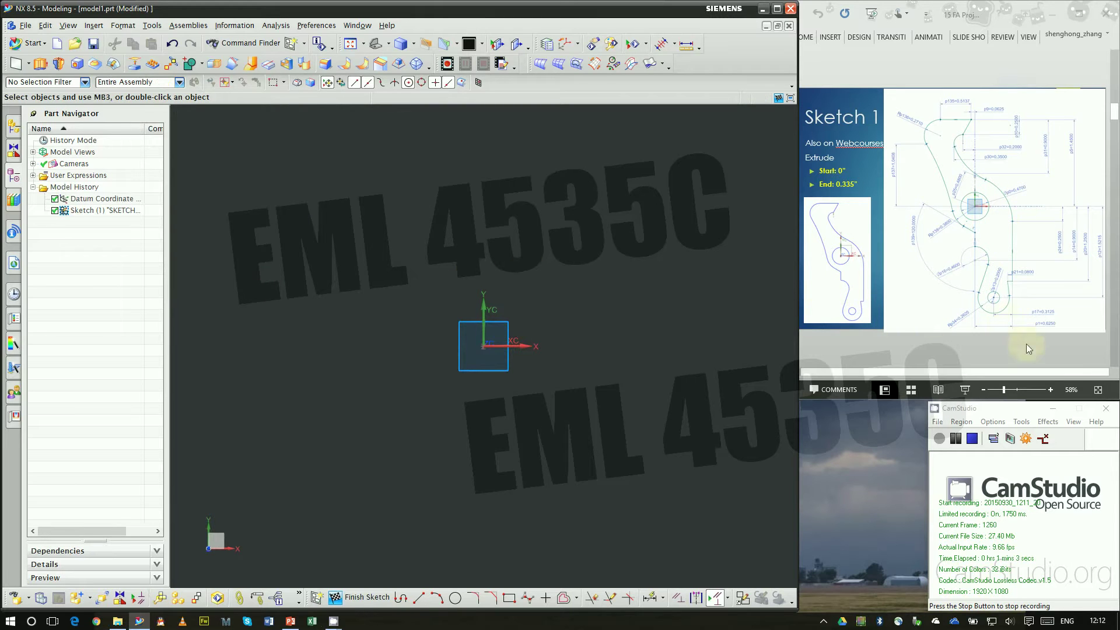
pyautogui.click(1052, 390)
pyautogui.click(1051, 391)
pyautogui.click(1051, 390)
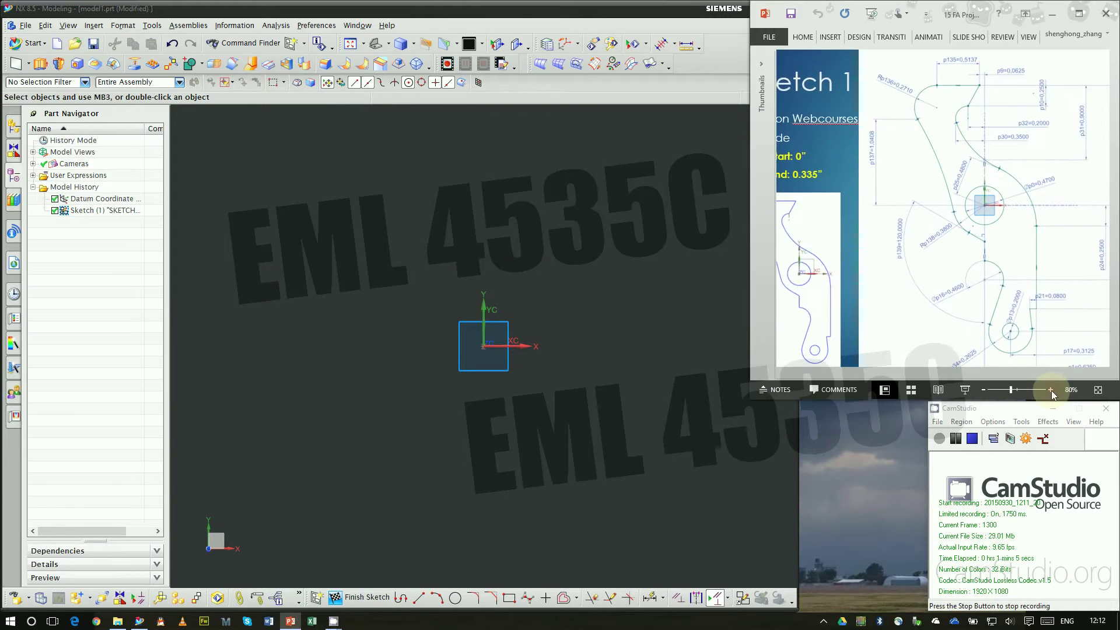
pyautogui.click(1051, 390)
pyautogui.click(1010, 374)
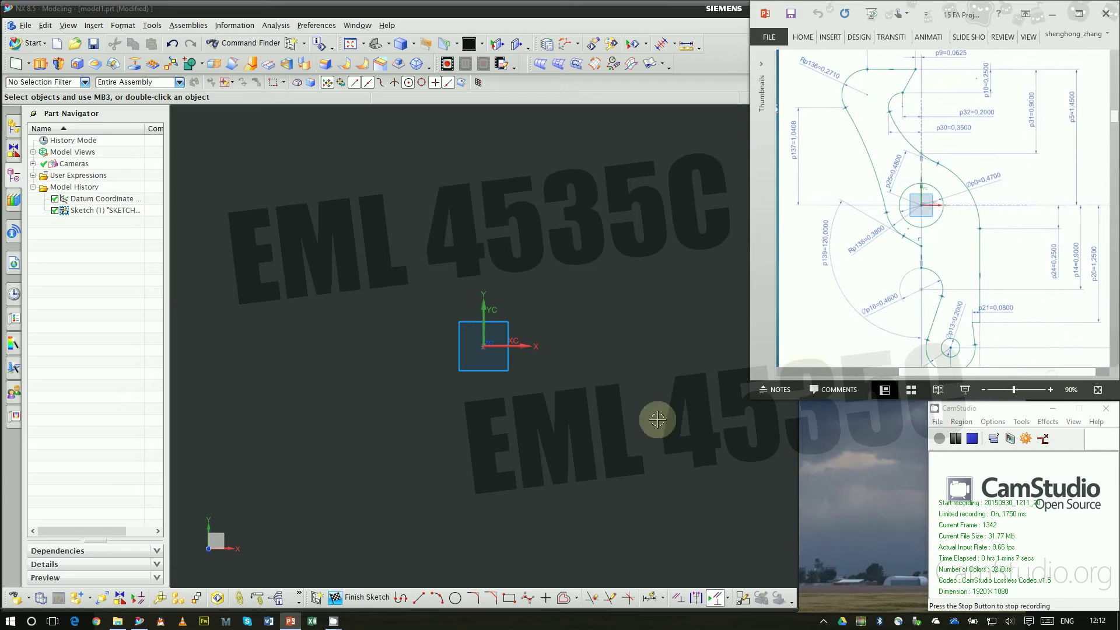
# Step: Draw a circle of diameter 0.47 centred on the sketch origin
pyautogui.click(456, 598)
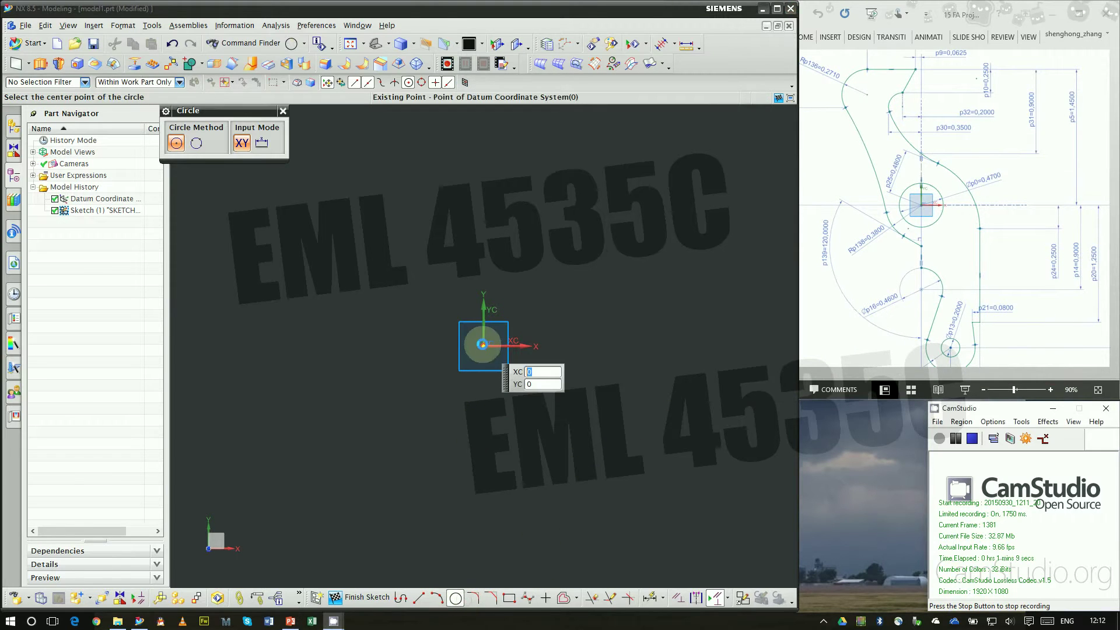
pyautogui.click(482, 345)
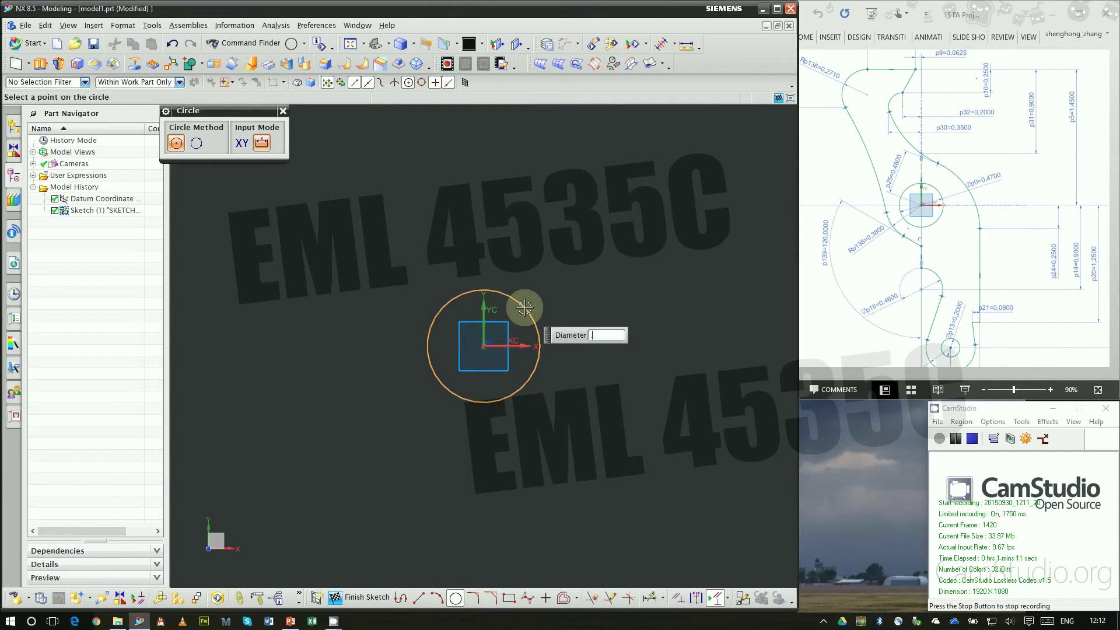
pyautogui.write('.47')
pyautogui.press('Return')
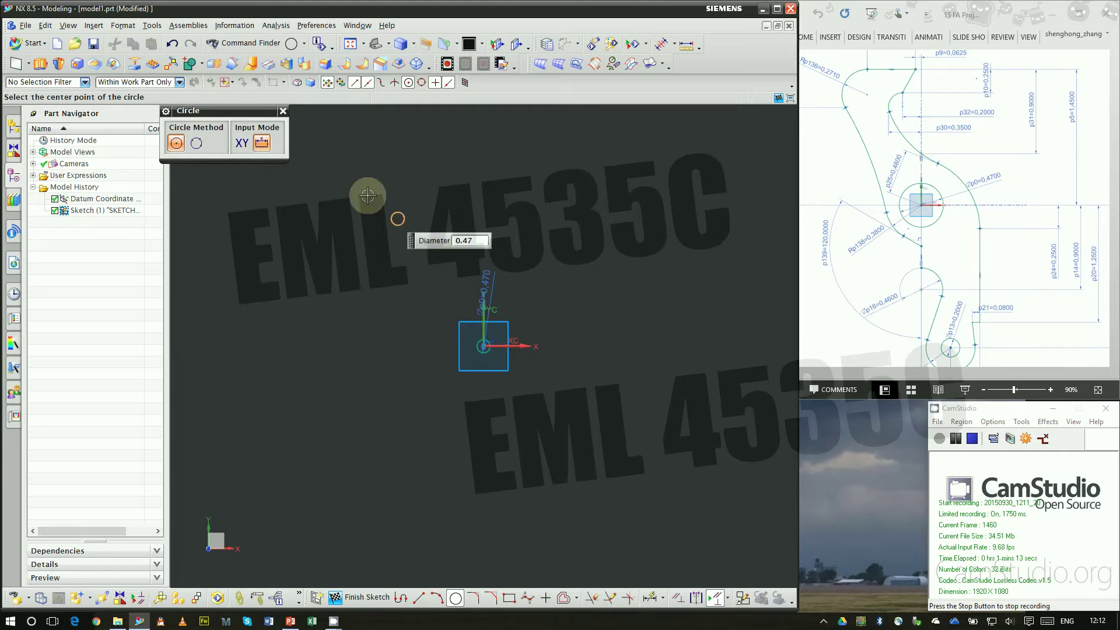
pyautogui.click(283, 111)
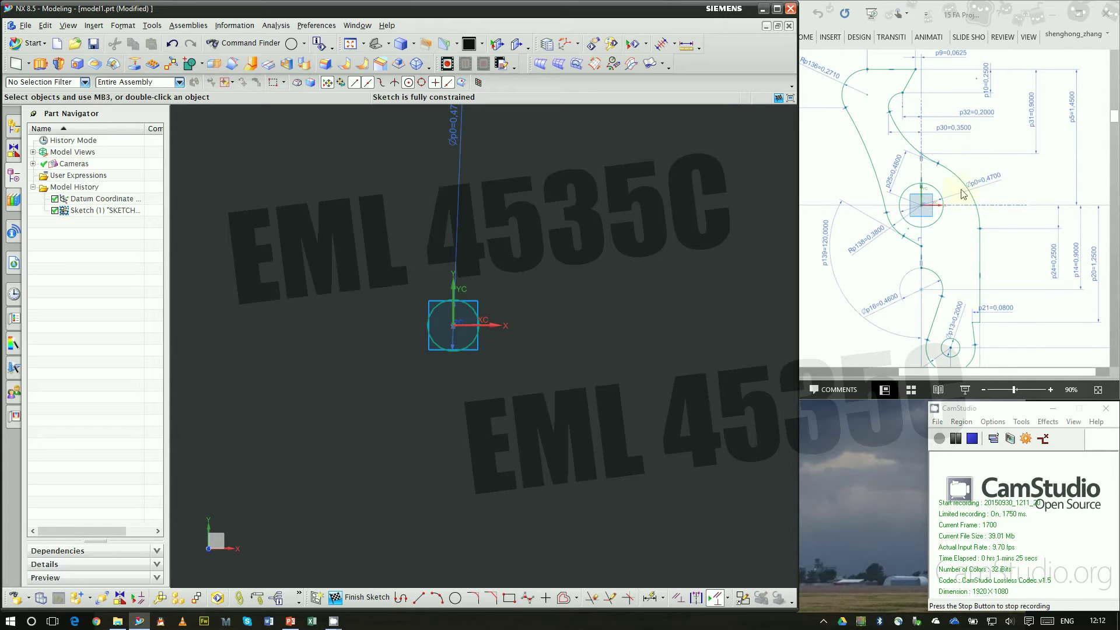
# Step: Sketch a three-point arc around the circle's upper-right side, starting above the circle and ending beside it, following the reference drawing
pyautogui.scroll(-3, 931, 227)
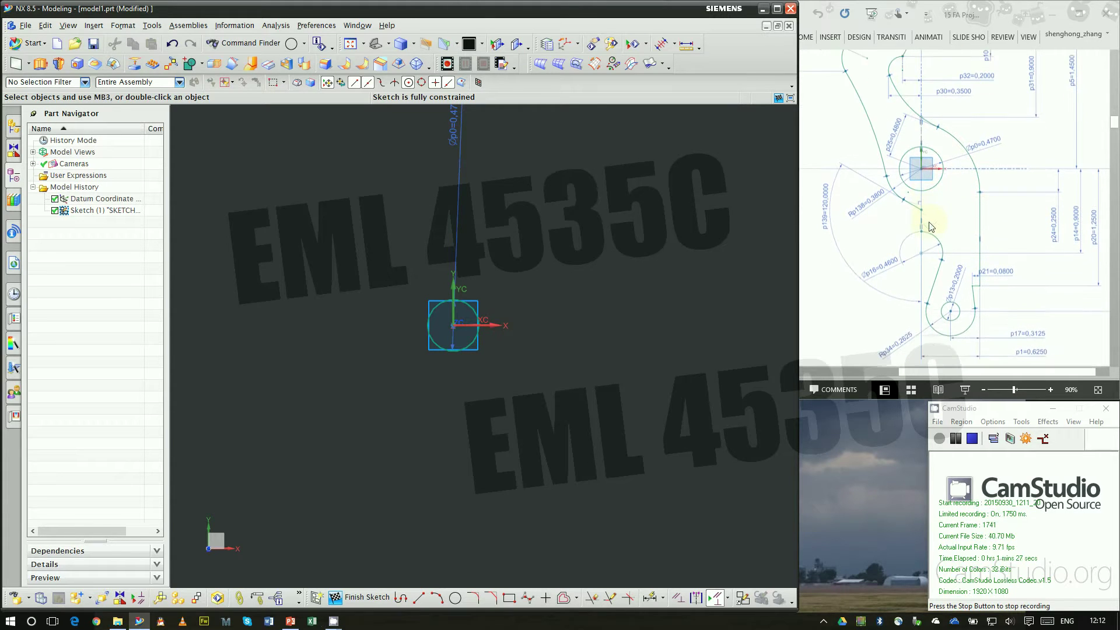
pyautogui.scroll(1, 971, 193)
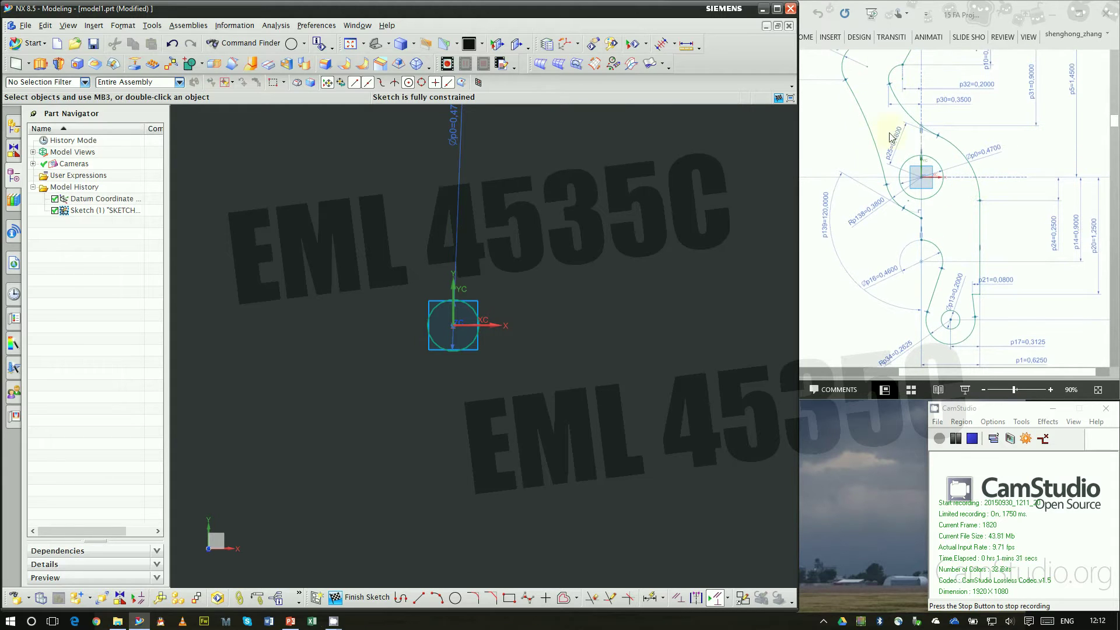
pyautogui.click(437, 598)
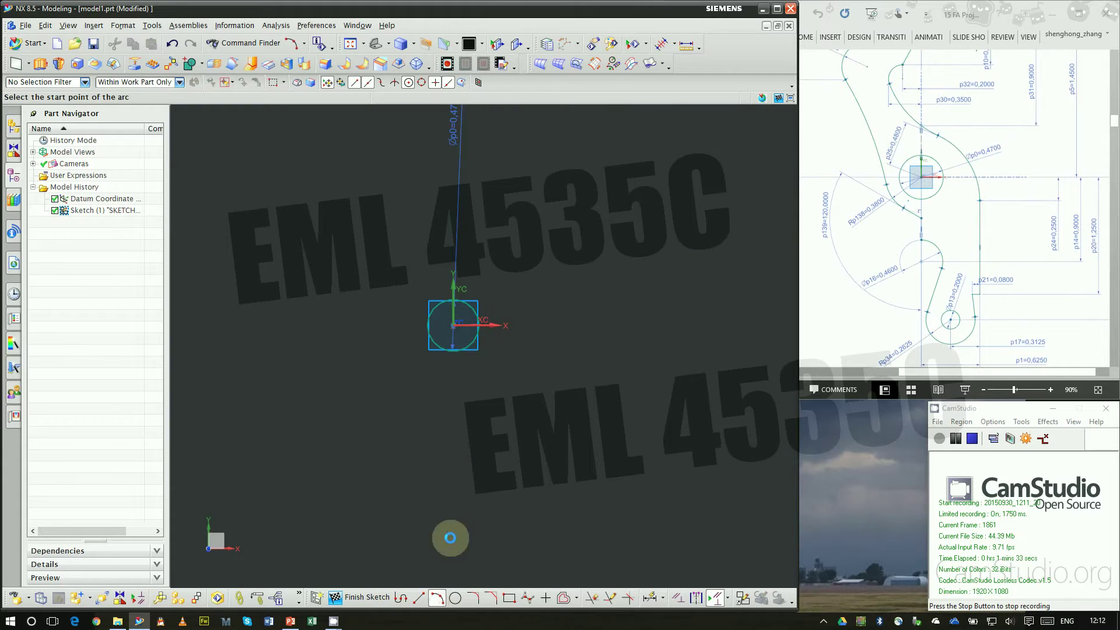
pyautogui.click(446, 217)
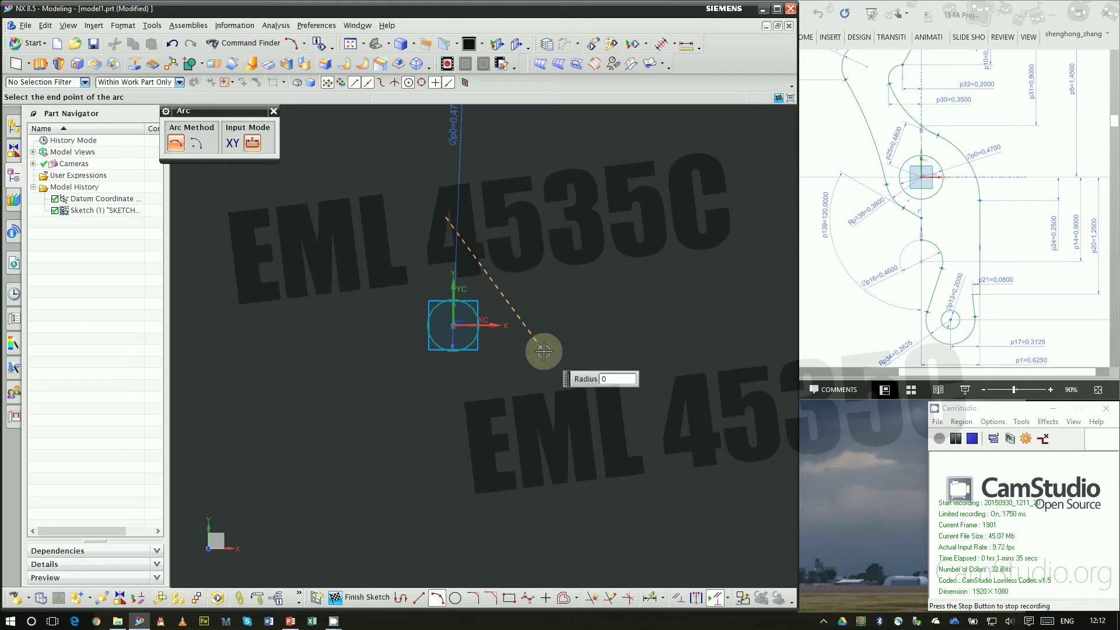
pyautogui.click(540, 344)
pyautogui.click(530, 295)
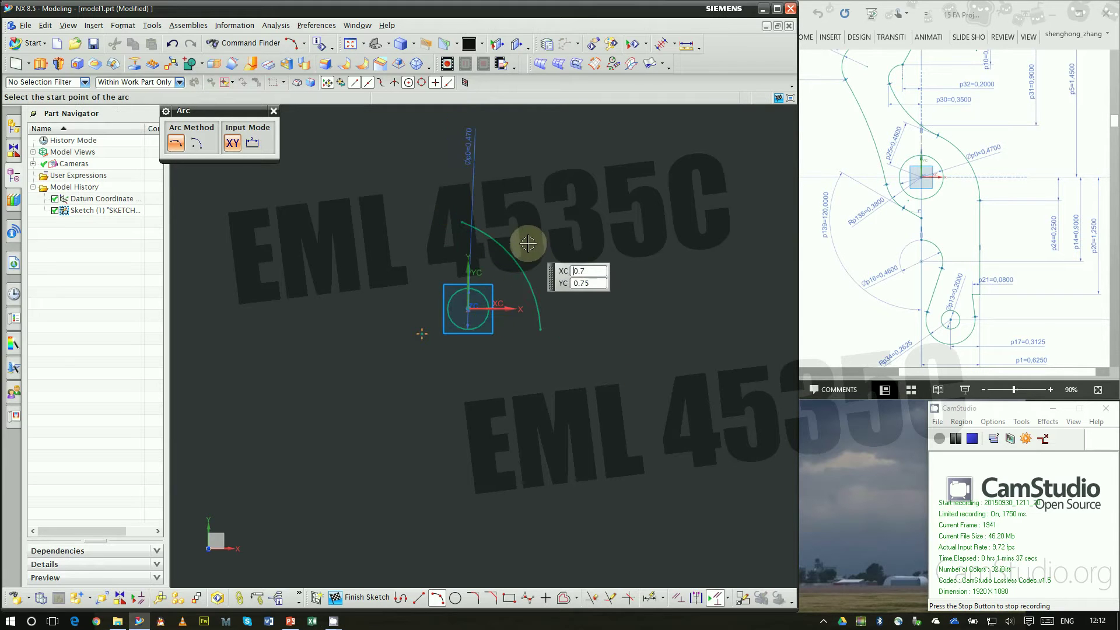
# Step: Sketch a profile from the arc's lower end: a vertical line down, a horizontal step about 0.13 inward, and a line slanting down and outward
pyautogui.click(401, 597)
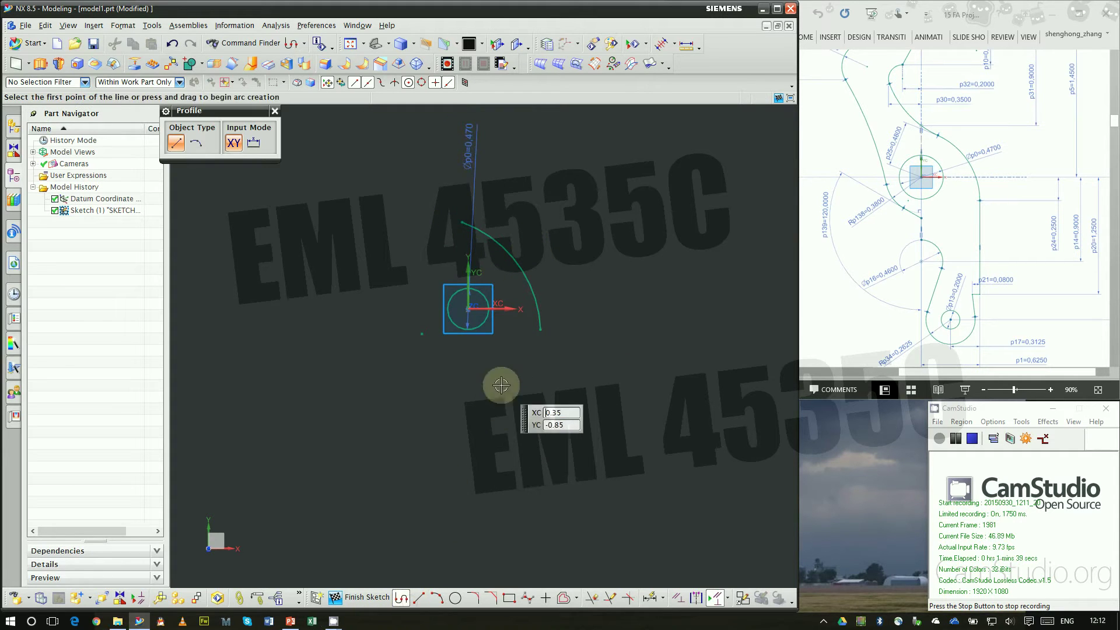
pyautogui.click(540, 330)
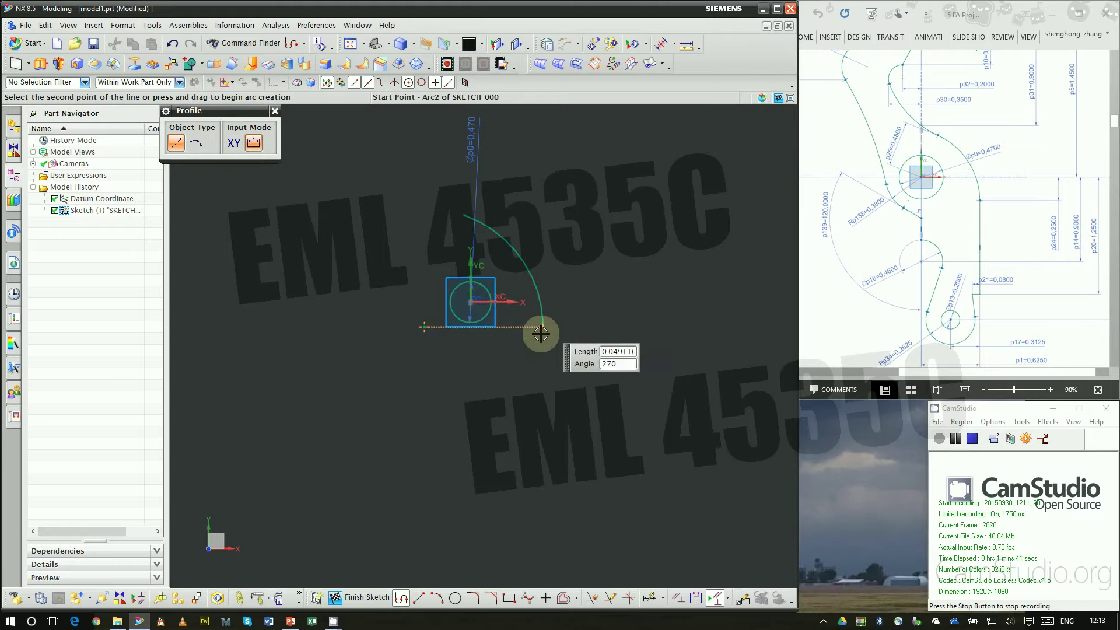
pyautogui.click(541, 445)
pyautogui.scroll(5, 528, 445)
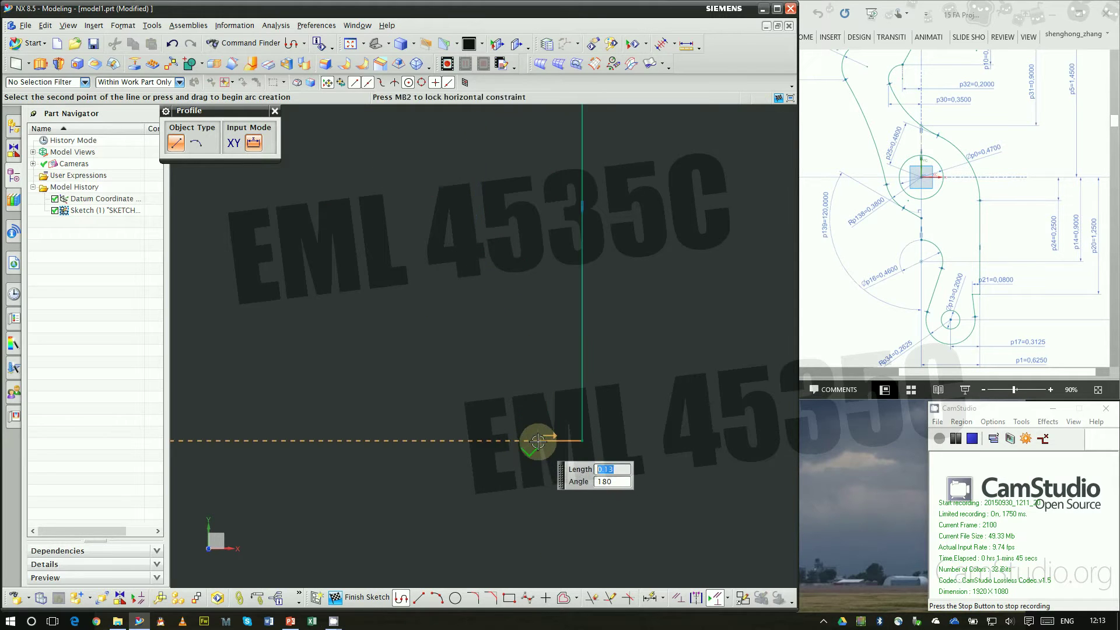
pyautogui.click(537, 442)
pyautogui.scroll(-5, 538, 441)
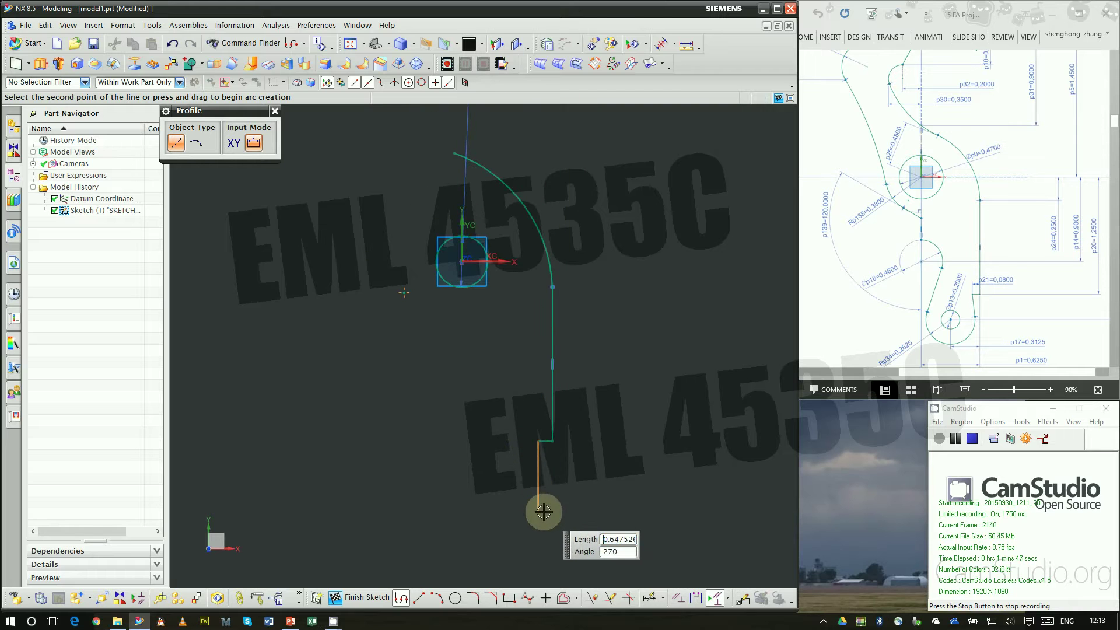
pyautogui.click(553, 503)
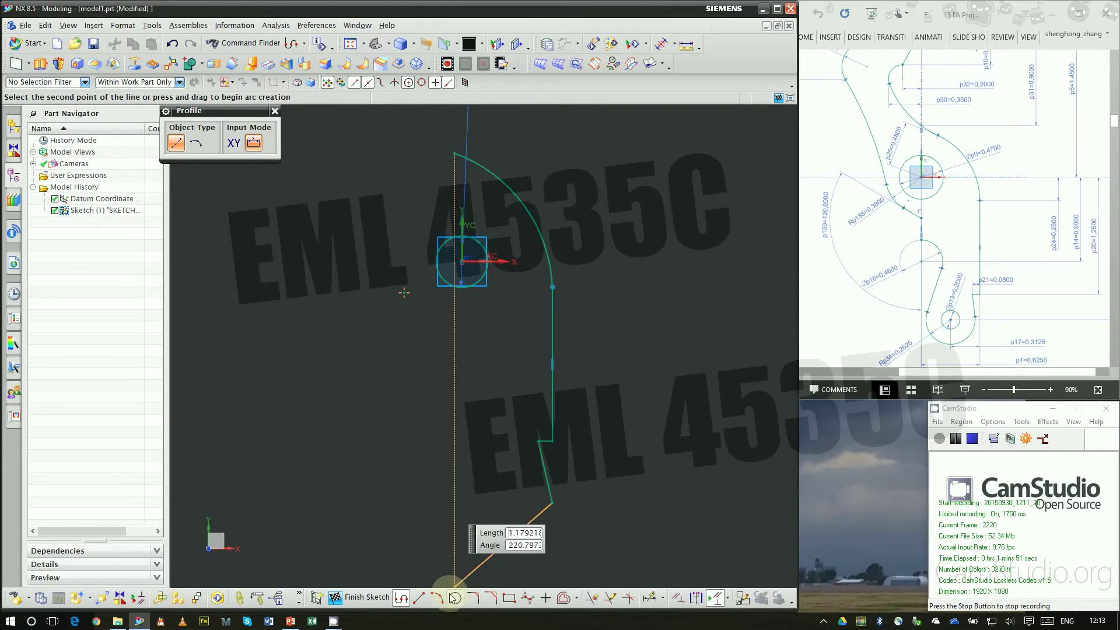
# Step: Try to continue the profile with a large arc from the slanted line's lower end
pyautogui.click(197, 143)
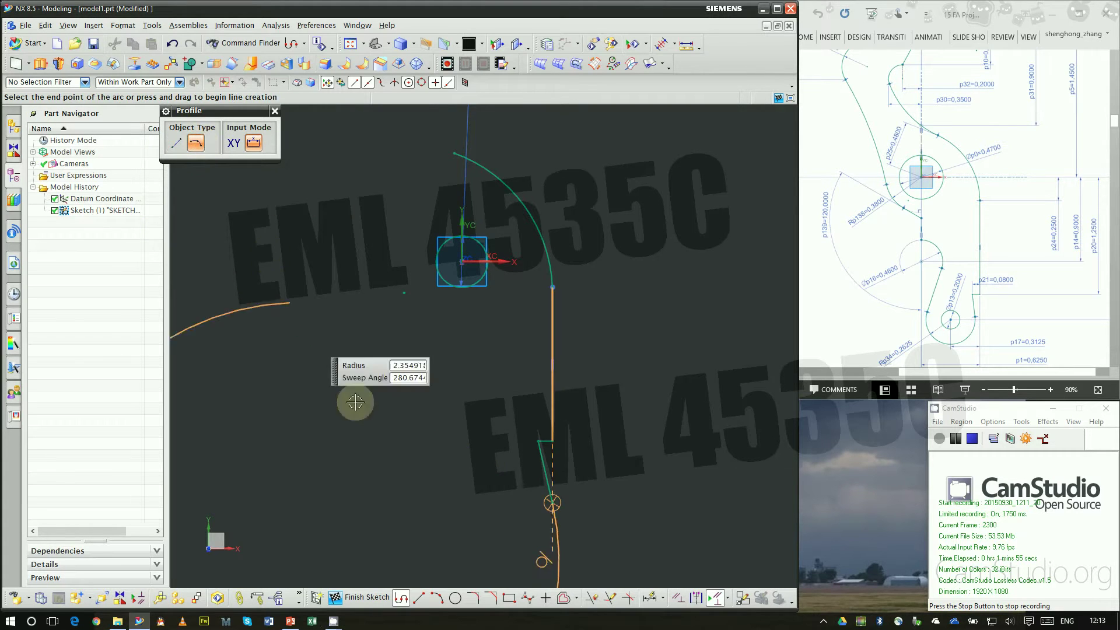
pyautogui.scroll(-3, 461, 443)
pyautogui.scroll(3, 469, 408)
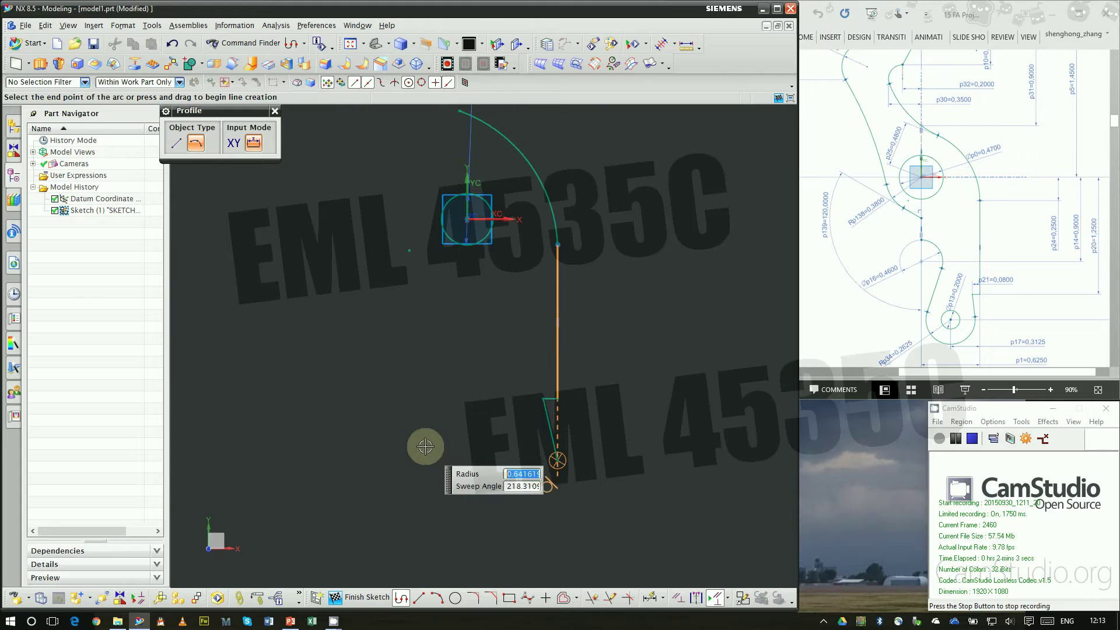
pyautogui.moveTo(443, 450); pyautogui.dragTo(555, 505)
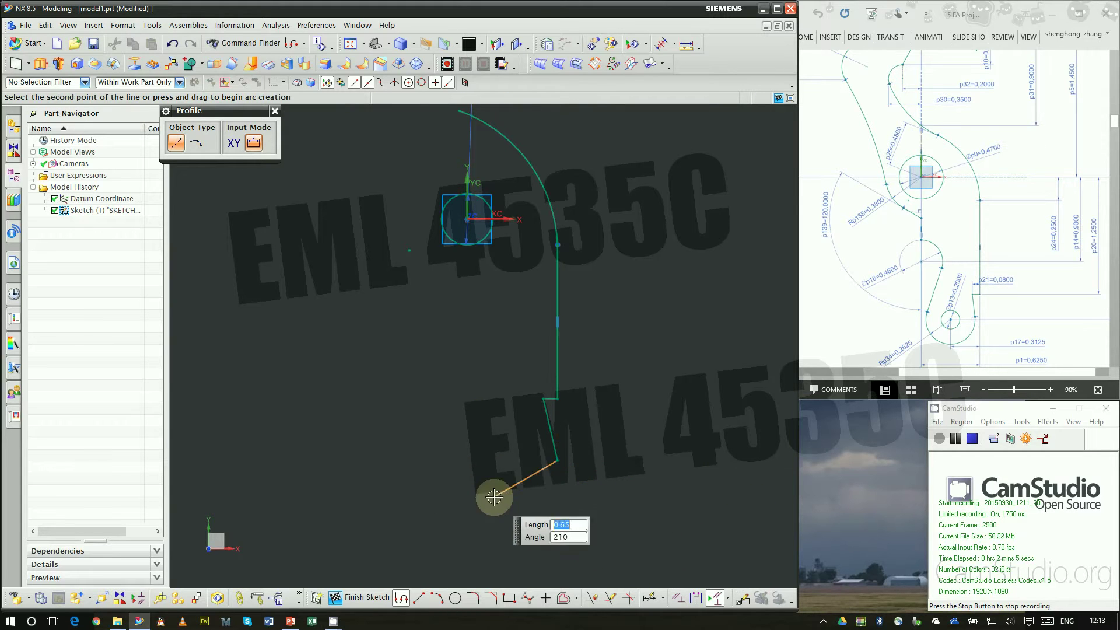
pyautogui.click(196, 143)
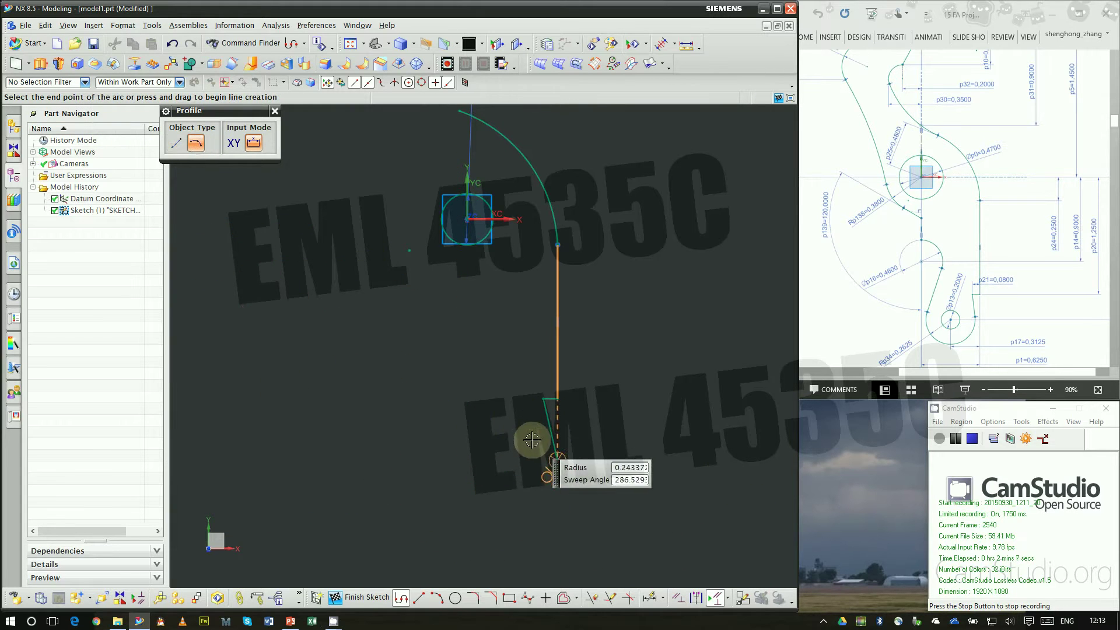
pyautogui.click(461, 394)
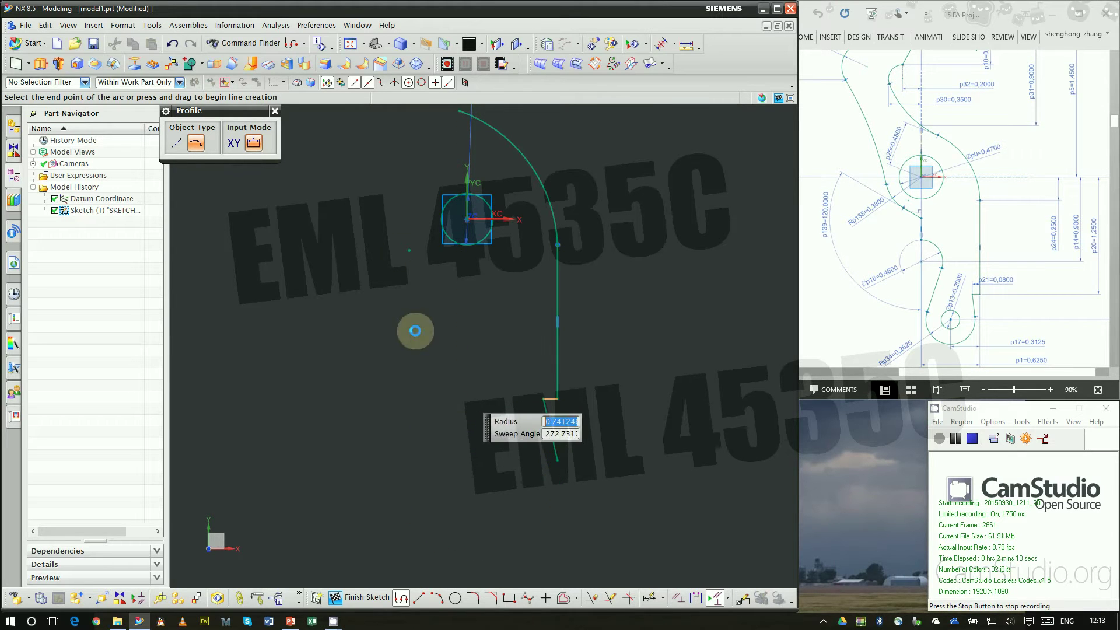
pyautogui.click(465, 400)
pyautogui.click(275, 111)
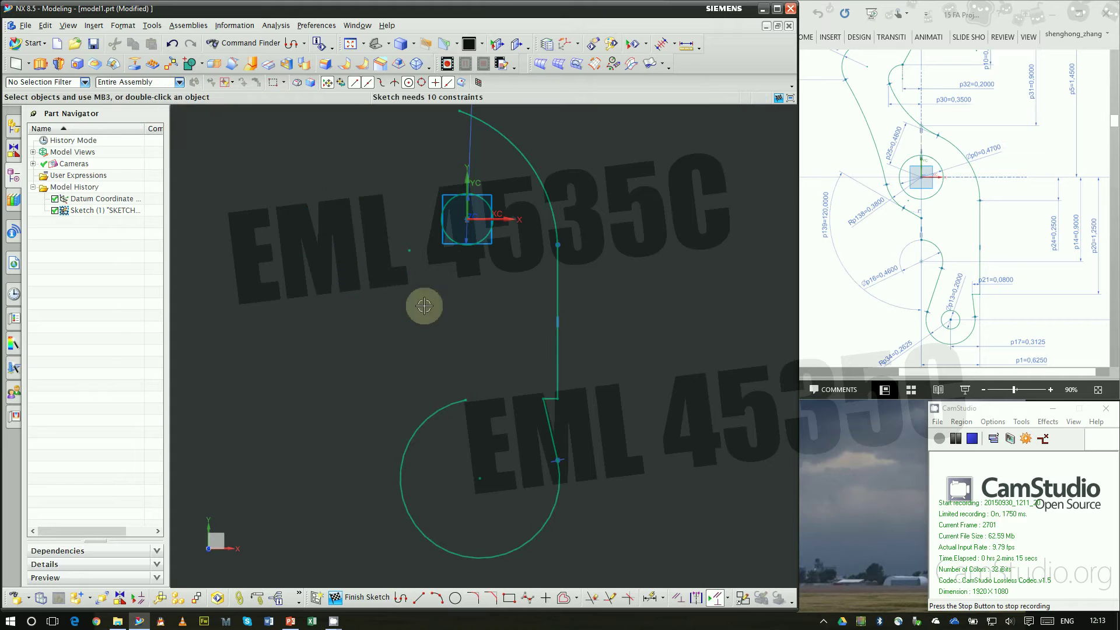
pyautogui.moveTo(504, 430)
pyautogui.mouseDown(button='middle')
pyautogui.moveTo(455, 440)
pyautogui.moveTo(450, 513)
pyautogui.mouseUp(button='middle')
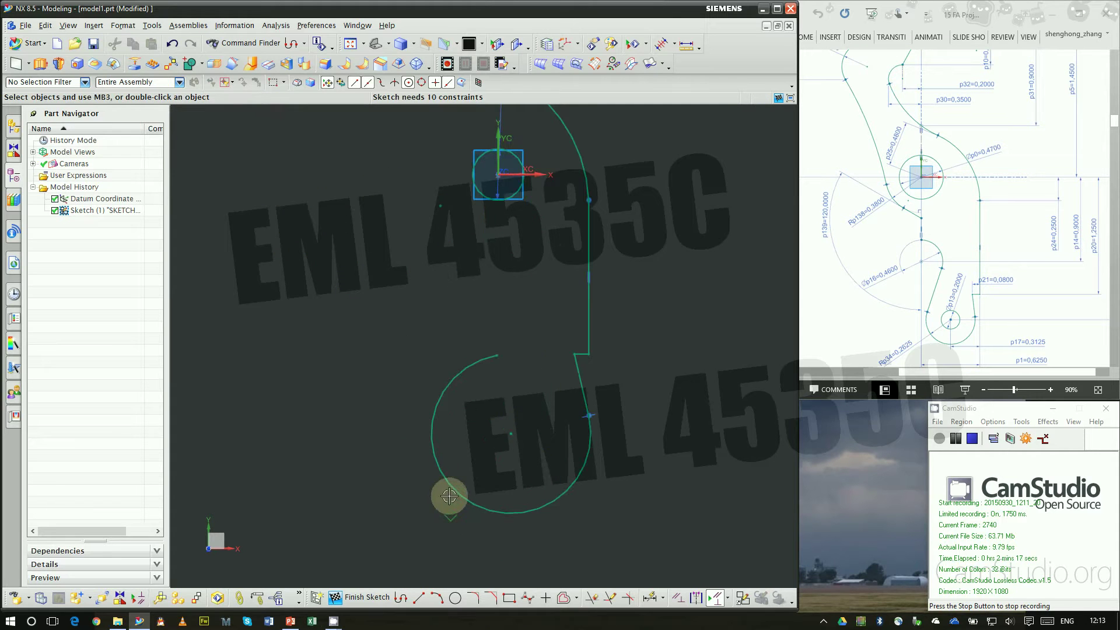
pyautogui.hotkey('ctrl', 'z')
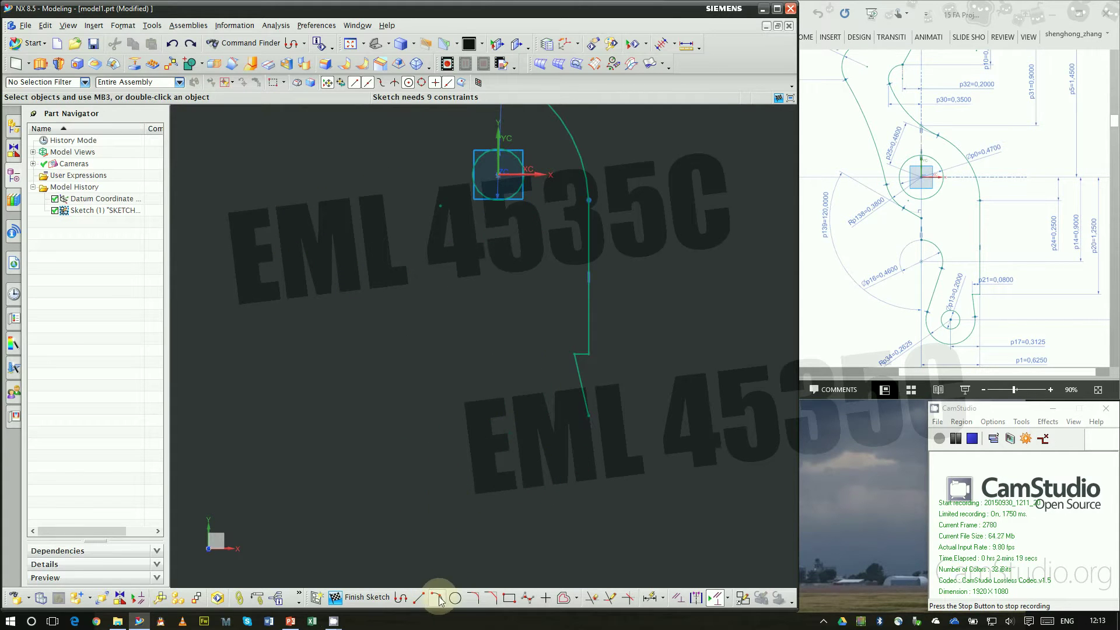
# Step: Sketch a three-point arc of about 0.6 radius, tangent to the slanted line's lower end, to form the rounded bottom of the jaw
pyautogui.click(436, 598)
pyautogui.click(589, 415)
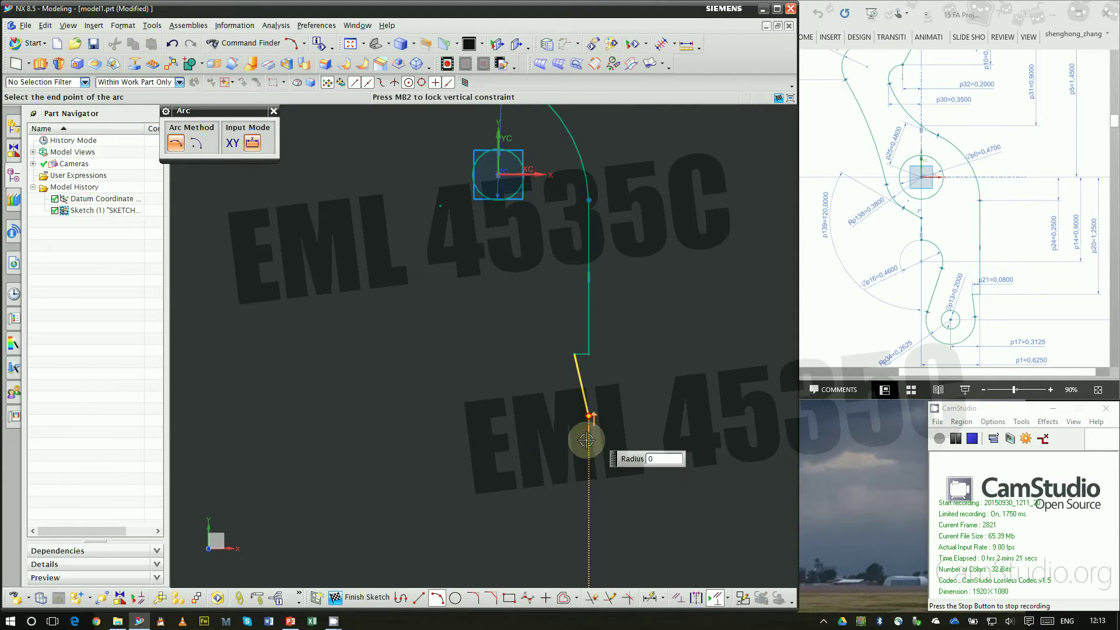
pyautogui.click(463, 407)
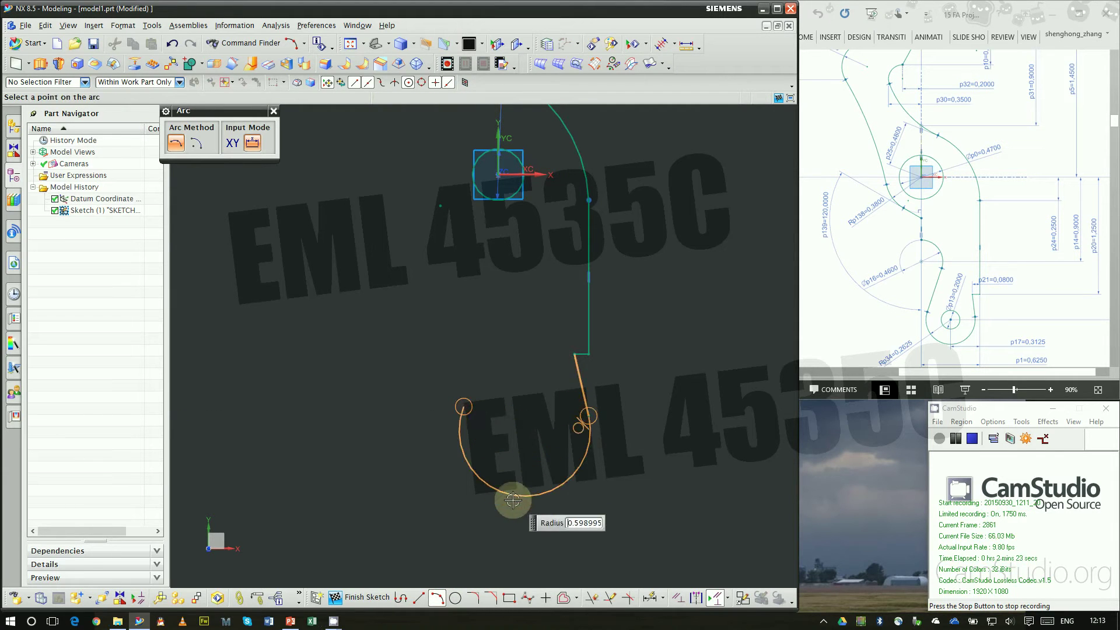
pyautogui.click(521, 500)
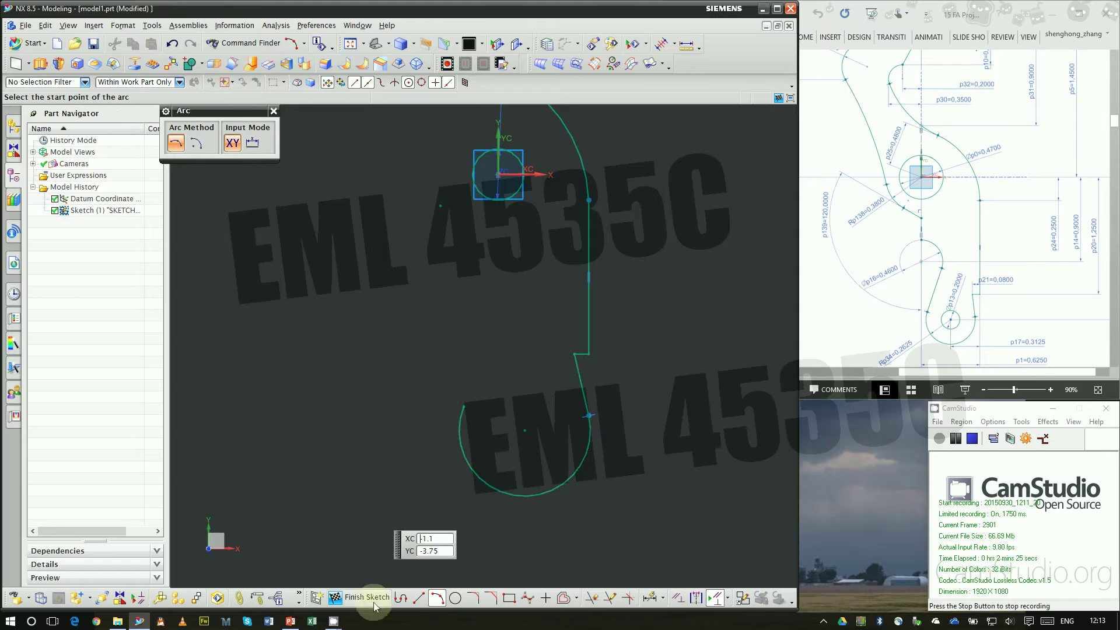
# Step: Draw a line about 0.75 long at about 68.5° up from the bottom arc's free end, tangent to the arc
pyautogui.click(419, 598)
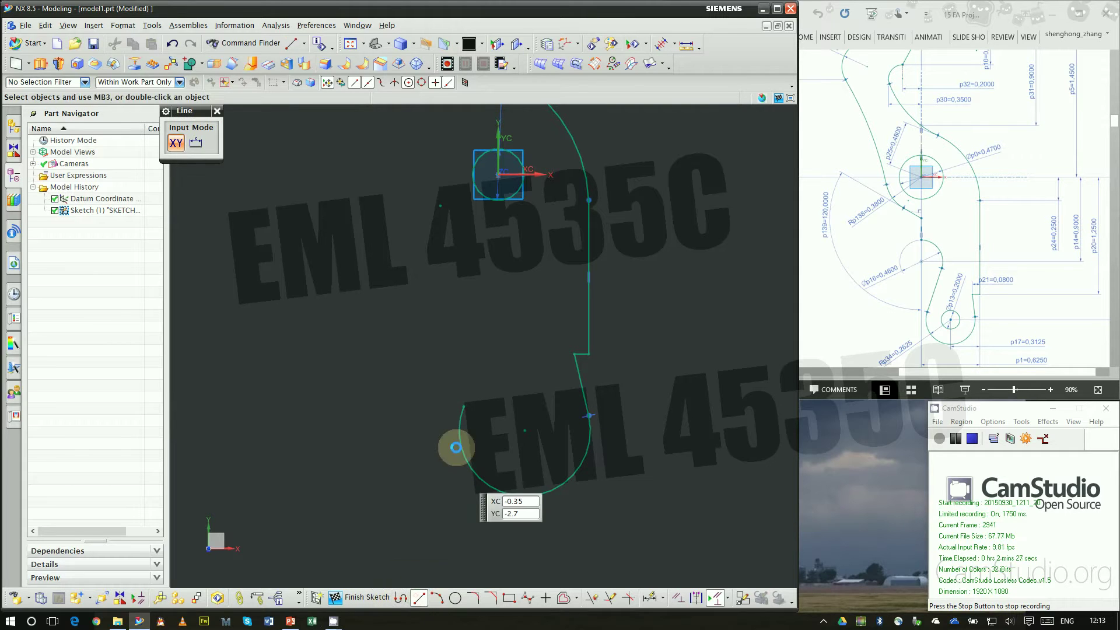
pyautogui.click(466, 406)
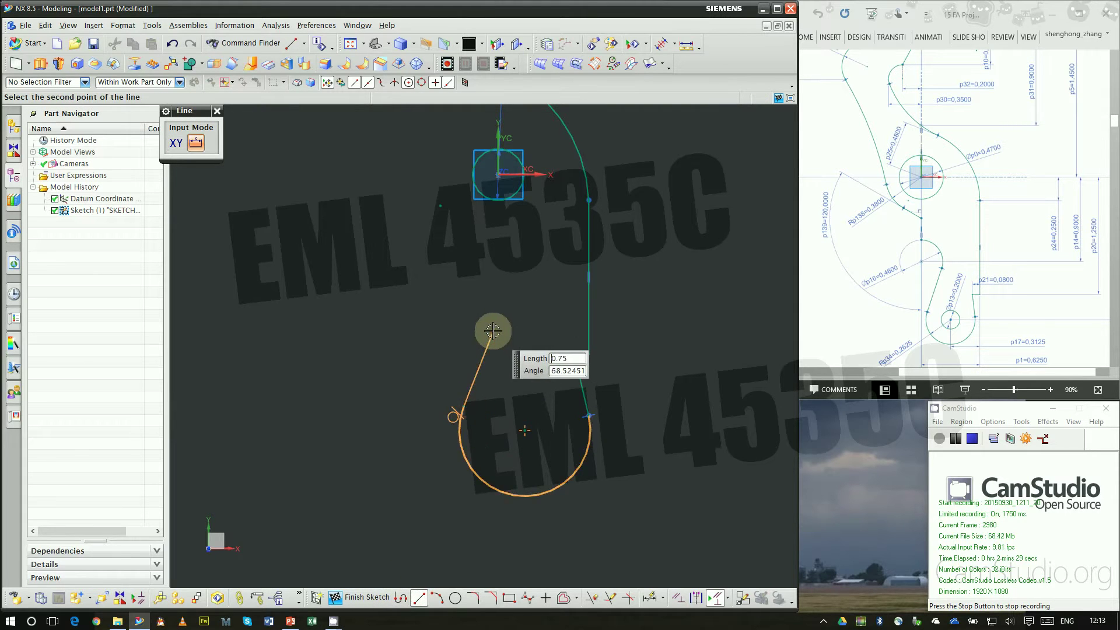
pyautogui.click(493, 331)
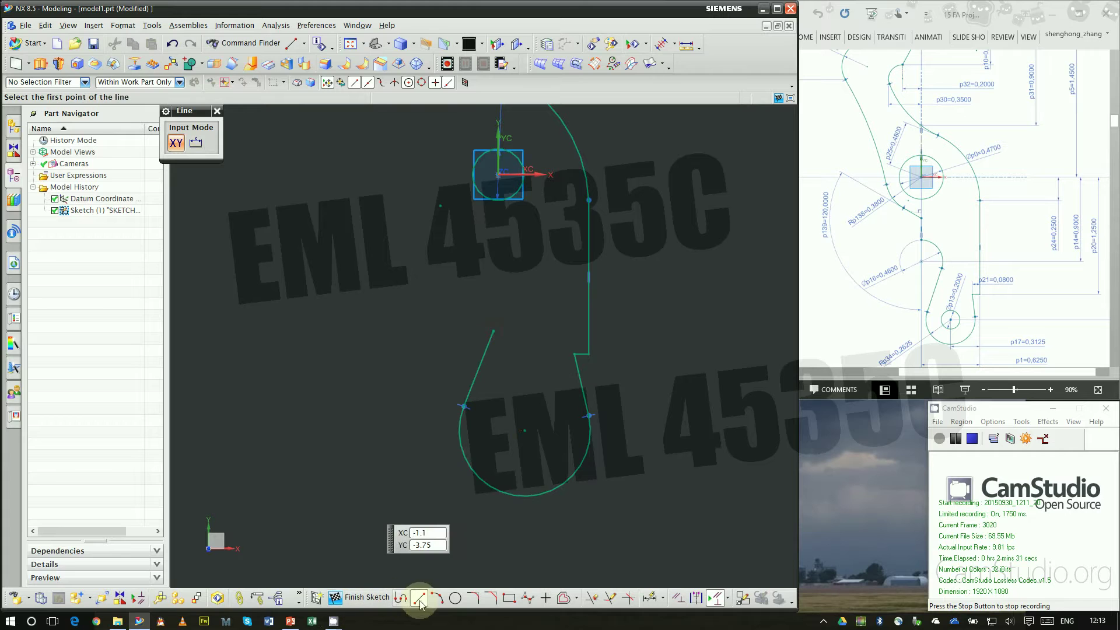
# Step: Sketch a three-point arc of about 0.4 radius from the slanted line's upper end, hooking up toward the Y axis side
pyautogui.click(455, 598)
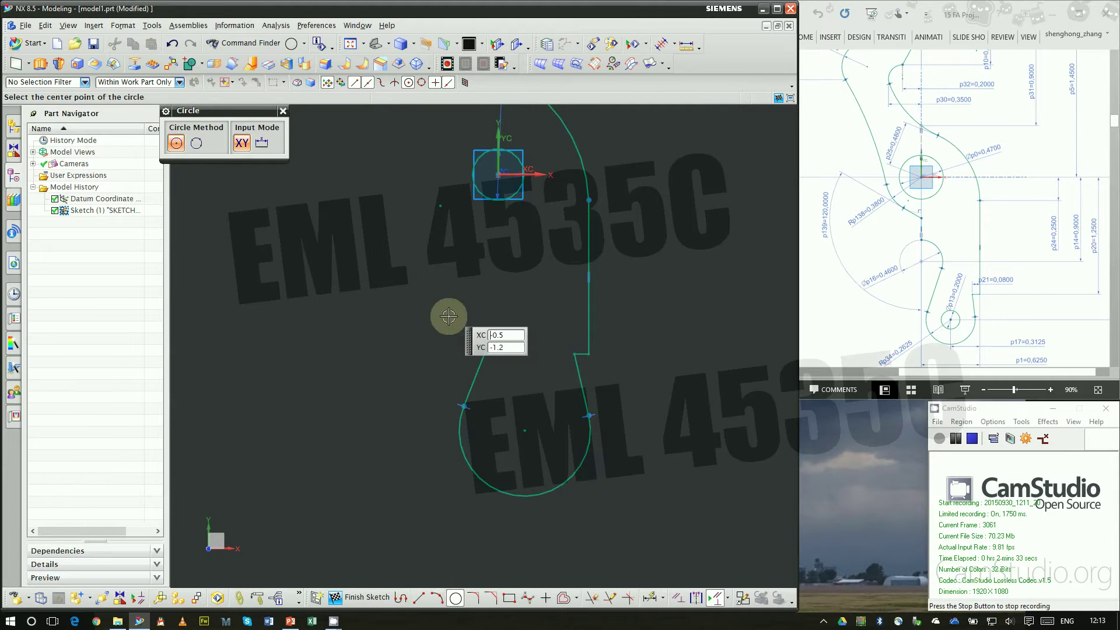
pyautogui.click(437, 598)
pyautogui.click(493, 331)
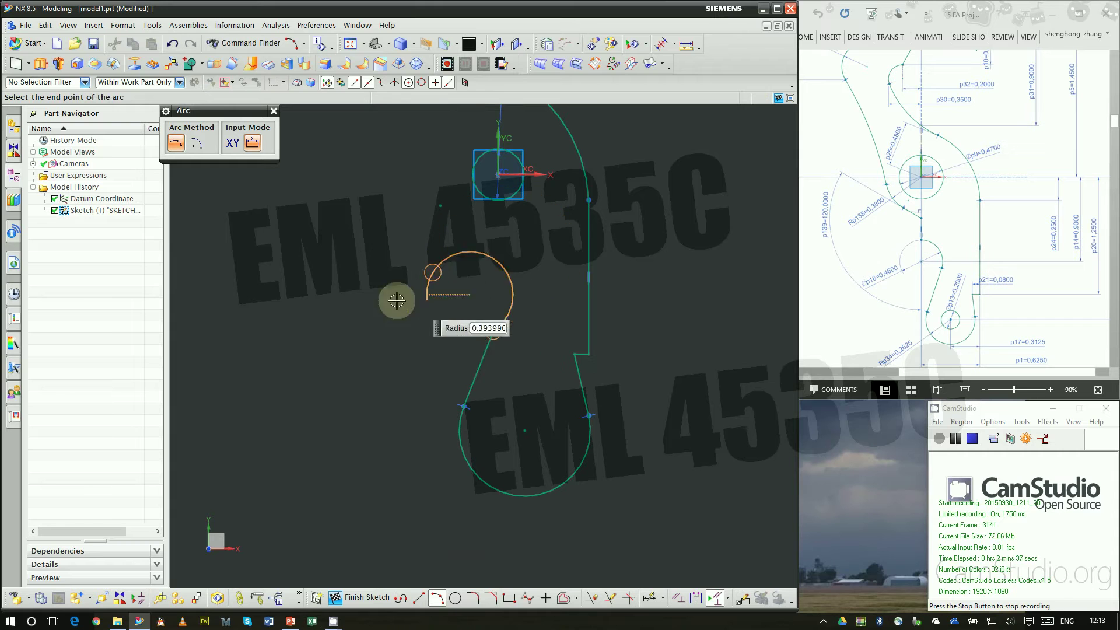
pyautogui.click(433, 271)
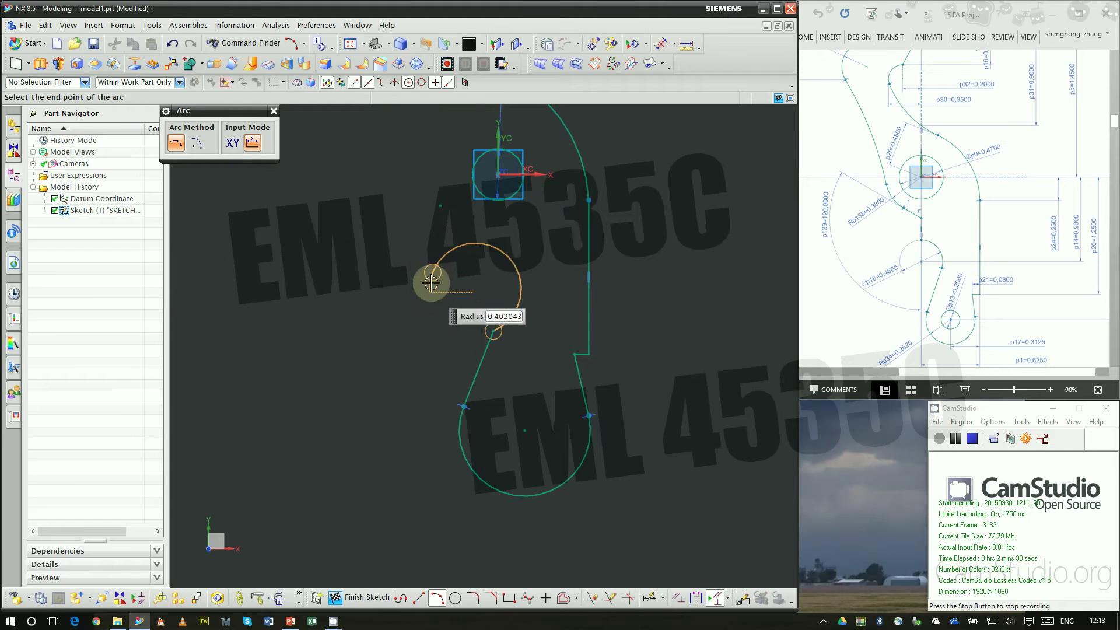
pyautogui.click(493, 283)
pyautogui.click(274, 111)
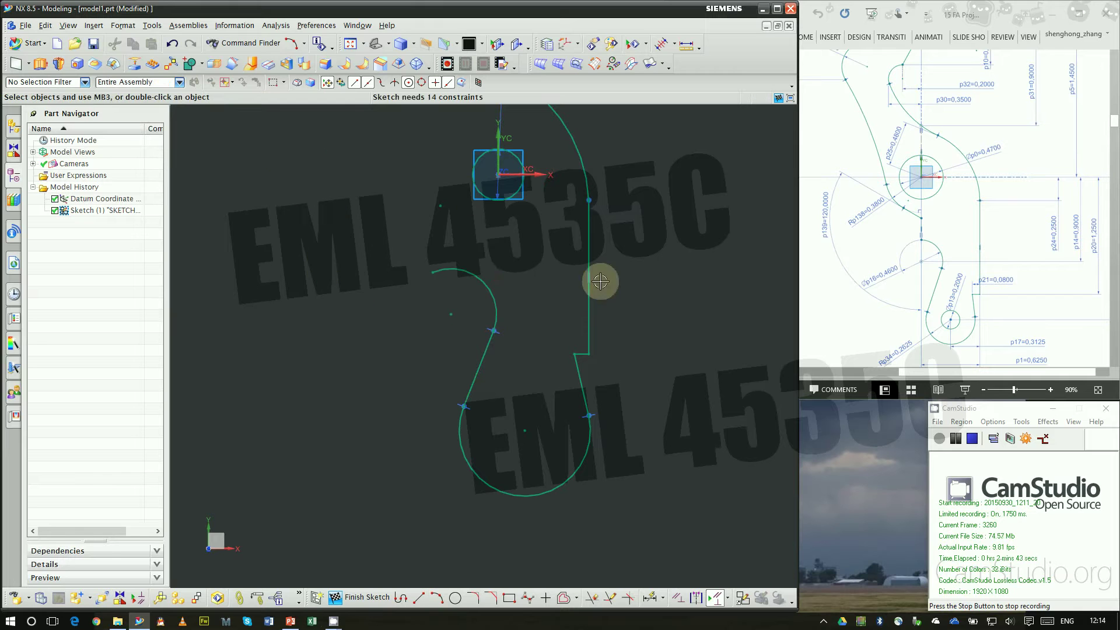
pyautogui.scroll(2, 496, 321)
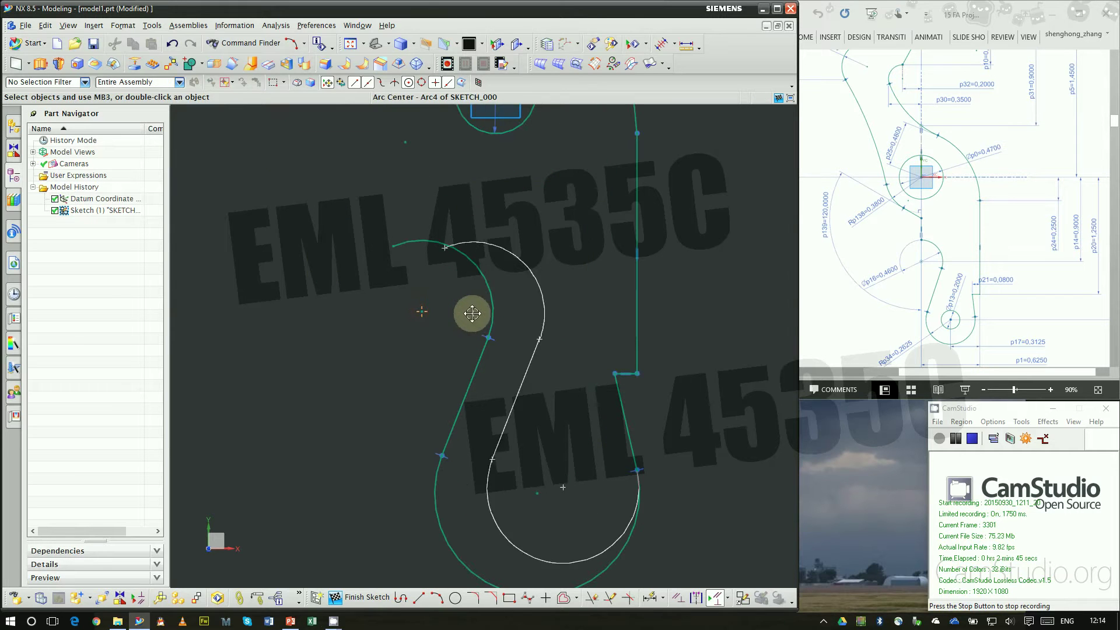
pyautogui.scroll(-3, 437, 321)
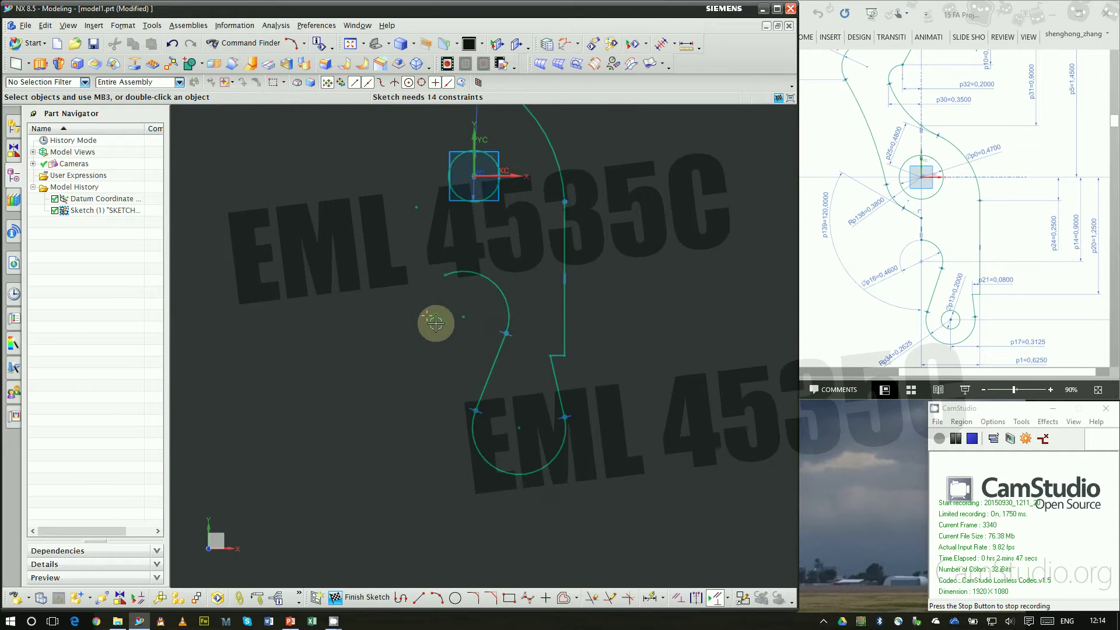
# Step: Draw a short vertical line upward from the free end of the hook arc
pyautogui.click(419, 597)
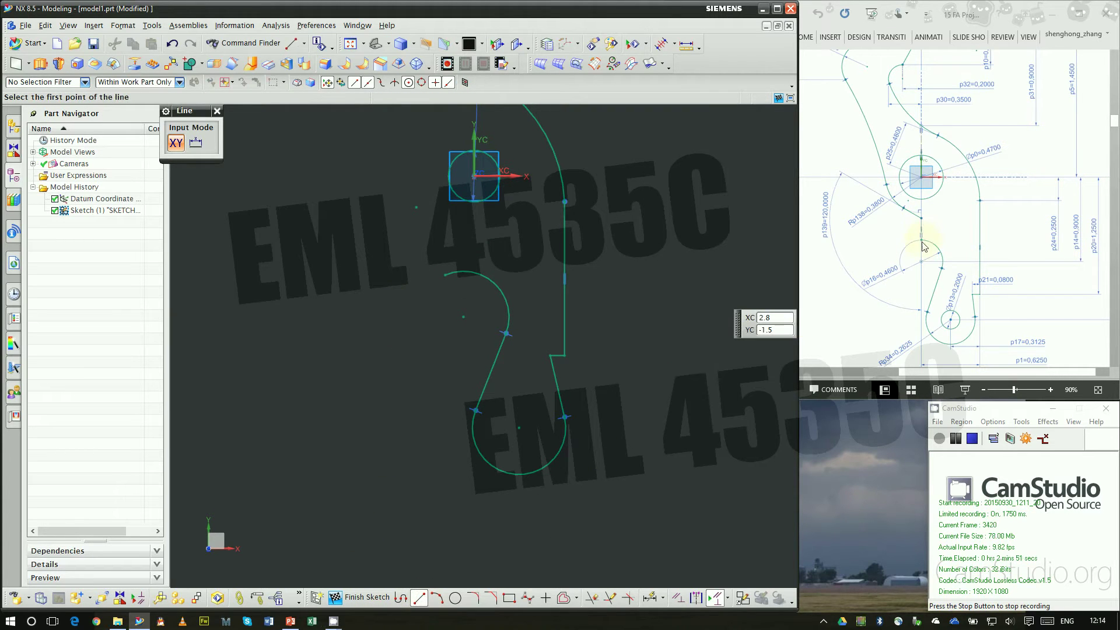
pyautogui.click(445, 274)
pyautogui.click(444, 230)
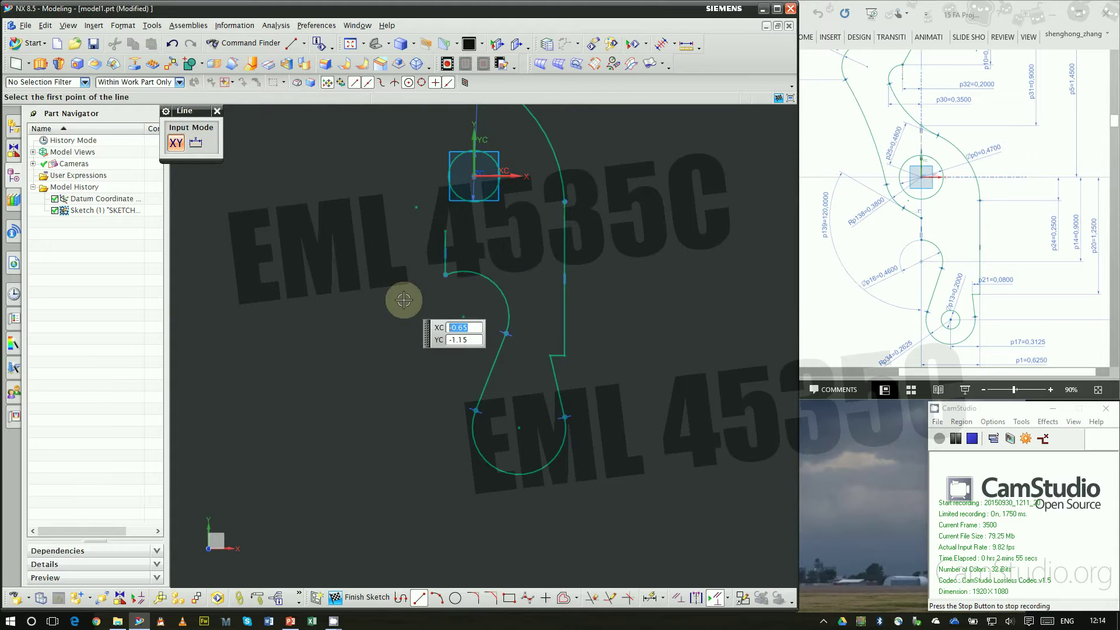
pyautogui.press('Escape')
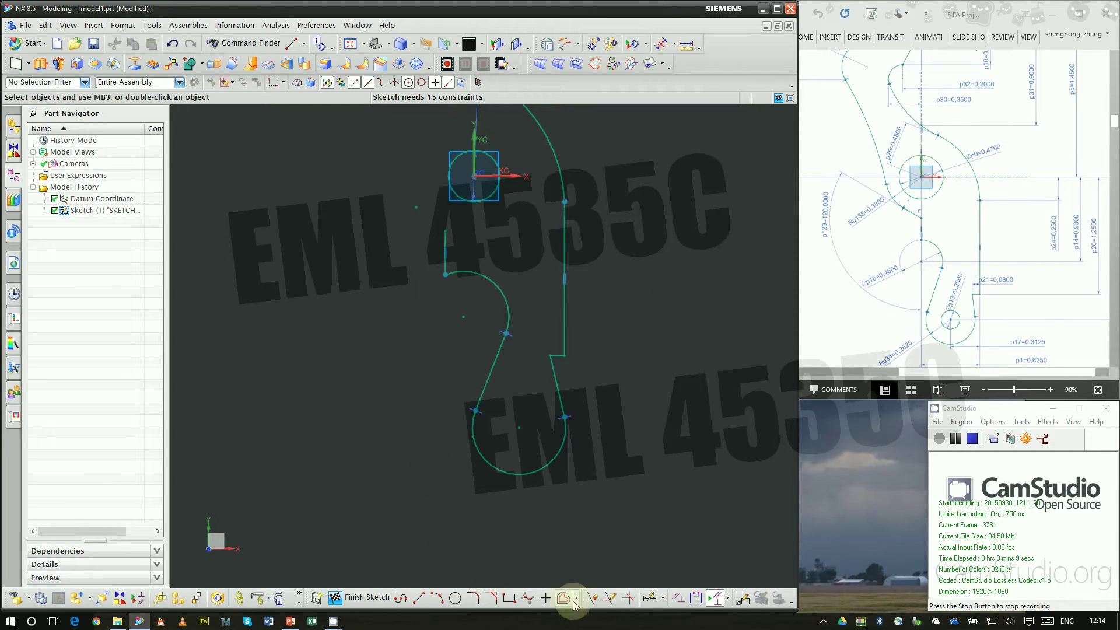
# Step: Constrain the short vertical line above the hook arc collinear with the Y axis
pyautogui.click(678, 598)
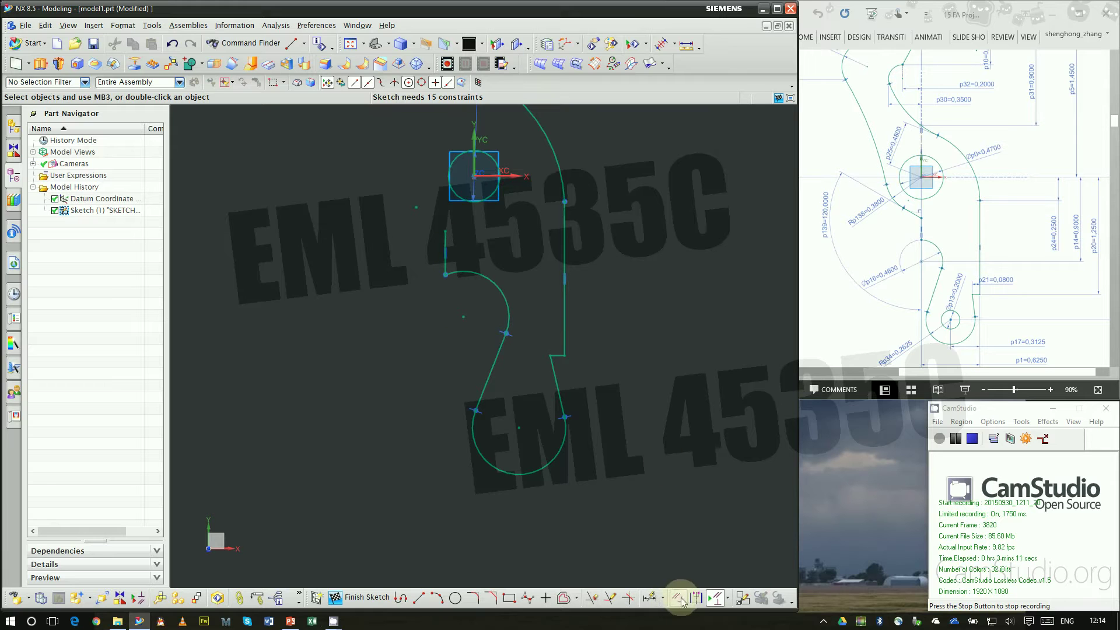
pyautogui.click(219, 169)
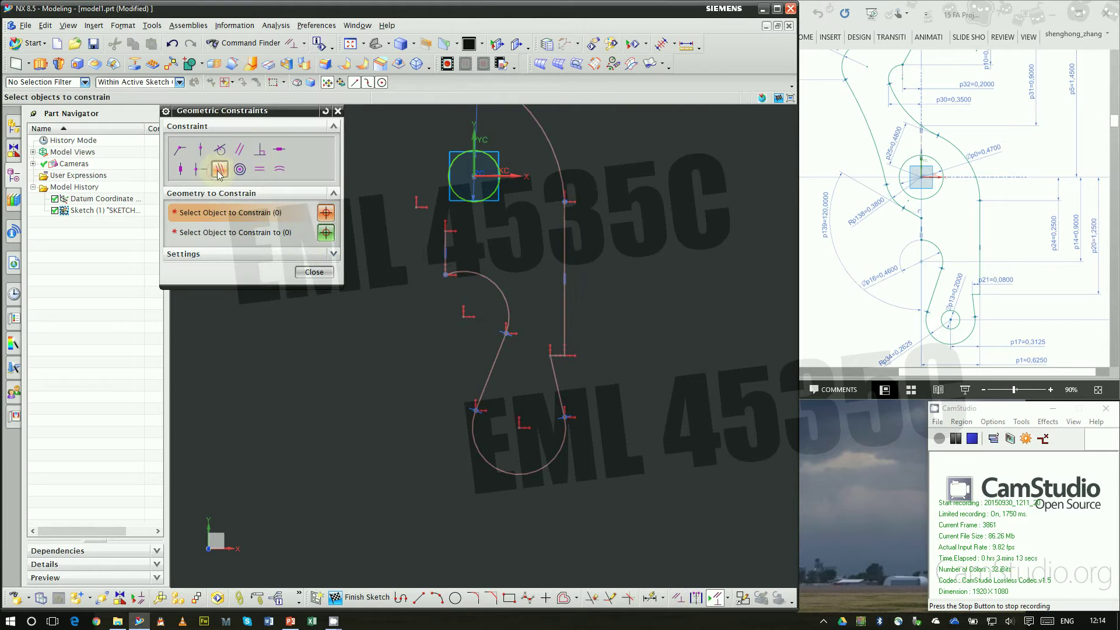
pyautogui.click(442, 236)
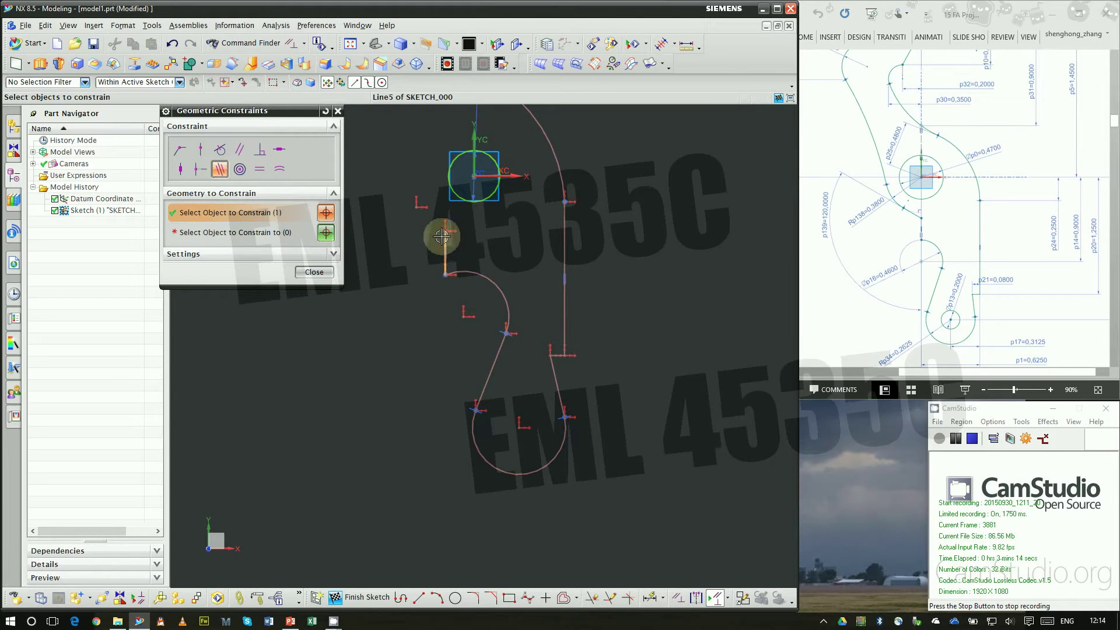
pyautogui.click(472, 129)
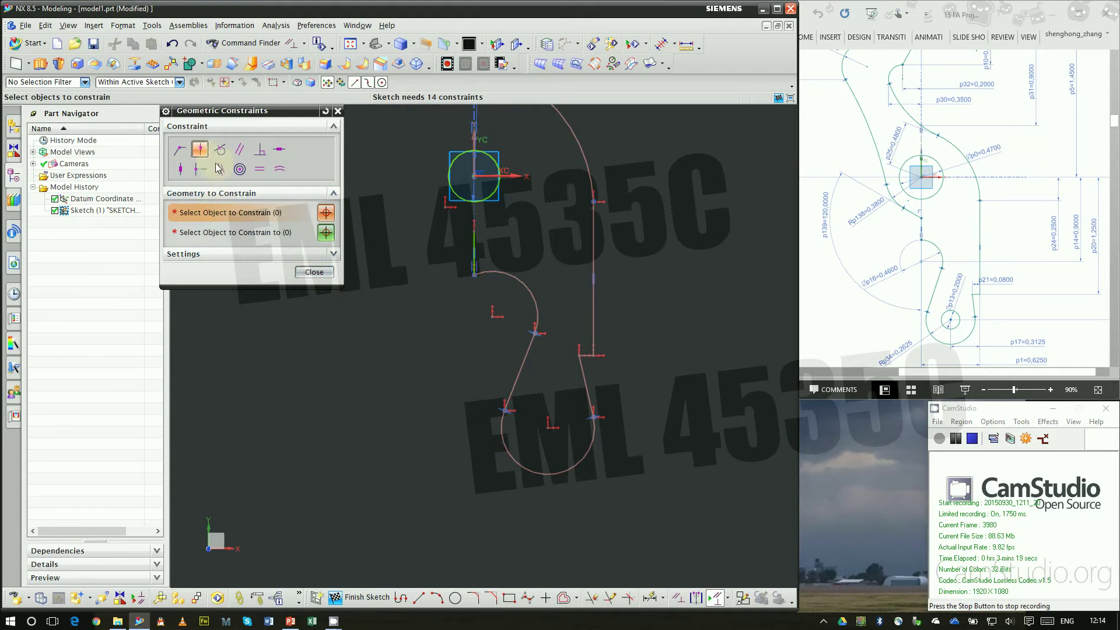
# Step: Constrain the hook arc's center point to lie on the Y axis
pyautogui.click(492, 316)
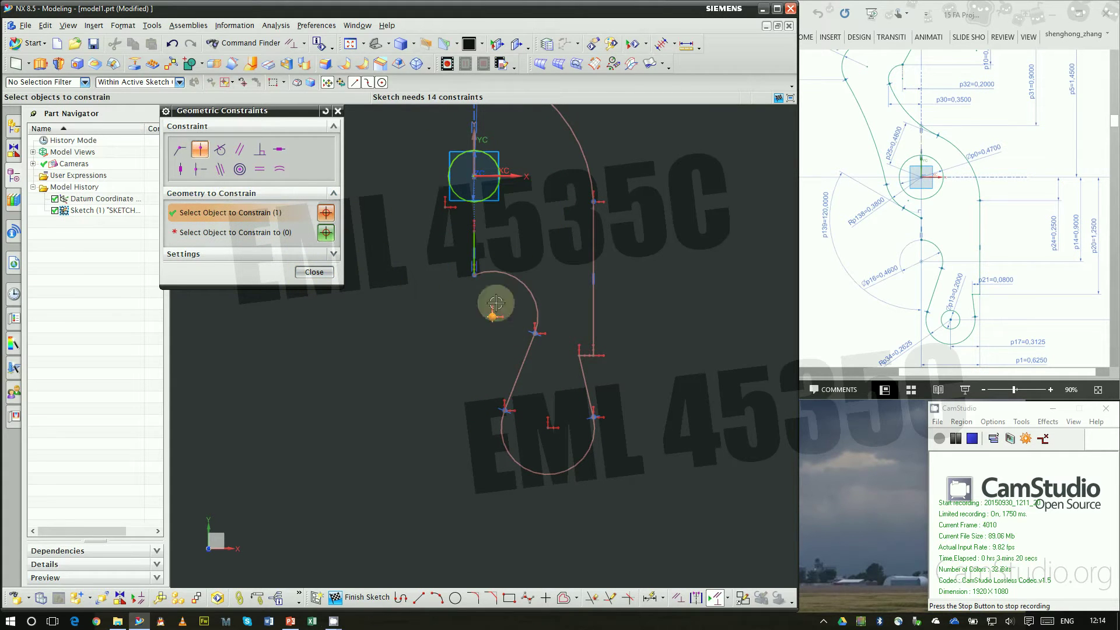
pyautogui.click(252, 234)
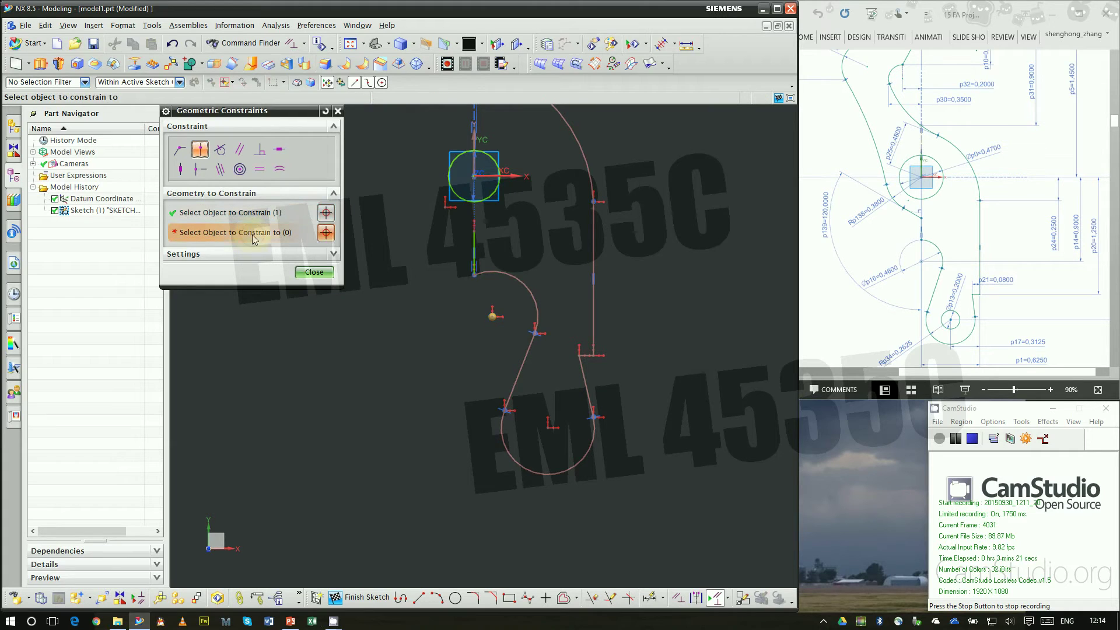
pyautogui.click(477, 141)
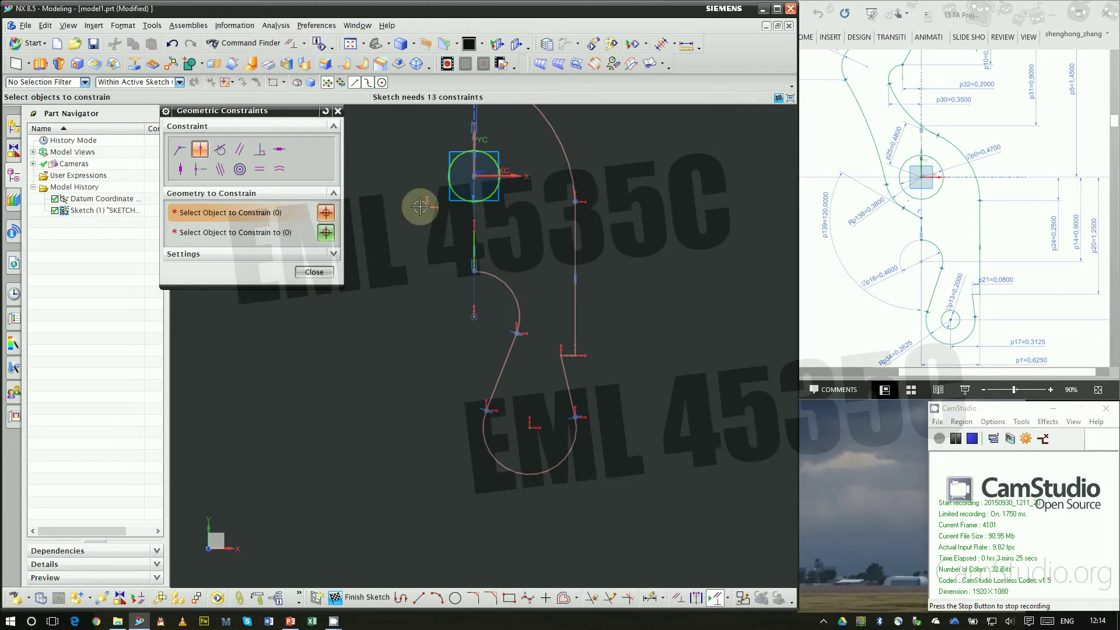
pyautogui.click(313, 273)
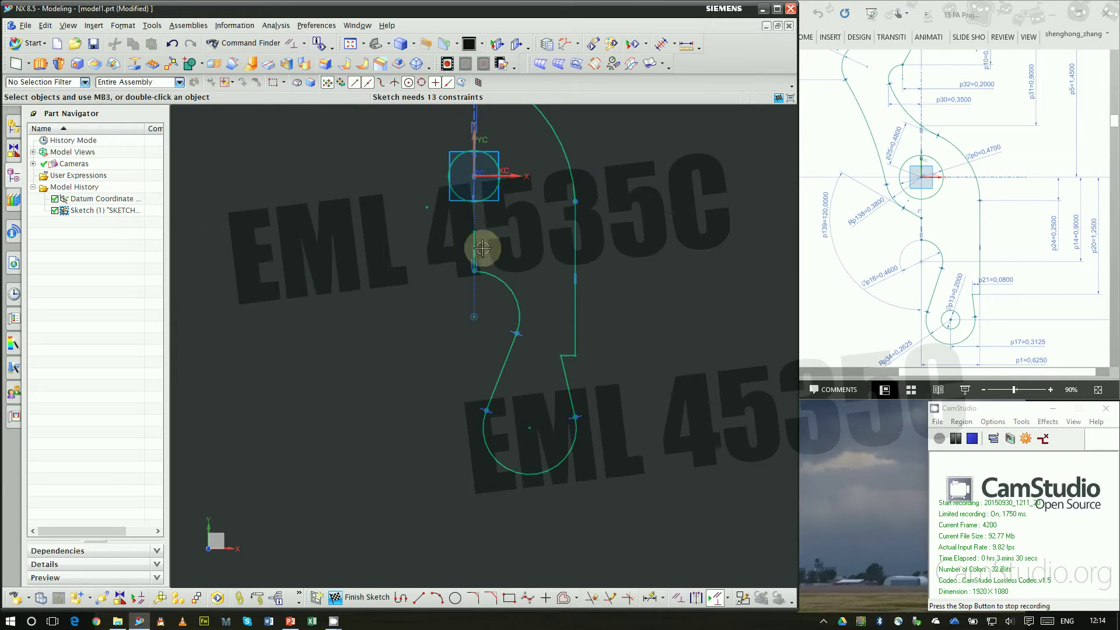
# Step: Make the large outer arc tangent to the long vertical line below it
pyautogui.click(567, 147)
pyautogui.click(576, 251)
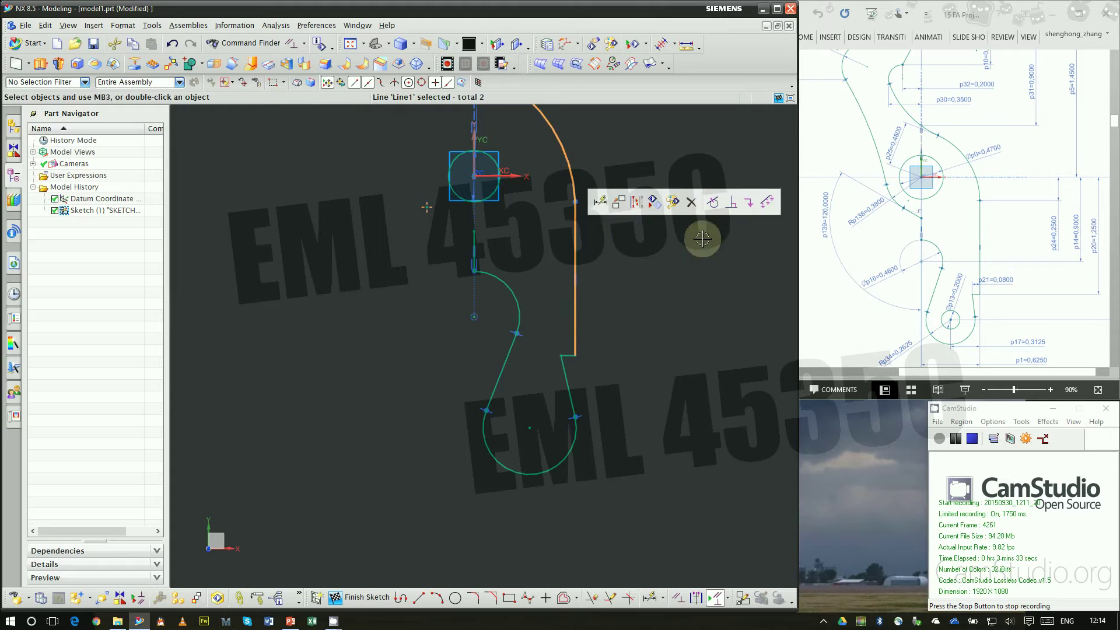
pyautogui.click(713, 203)
pyautogui.scroll(-3, 475, 274)
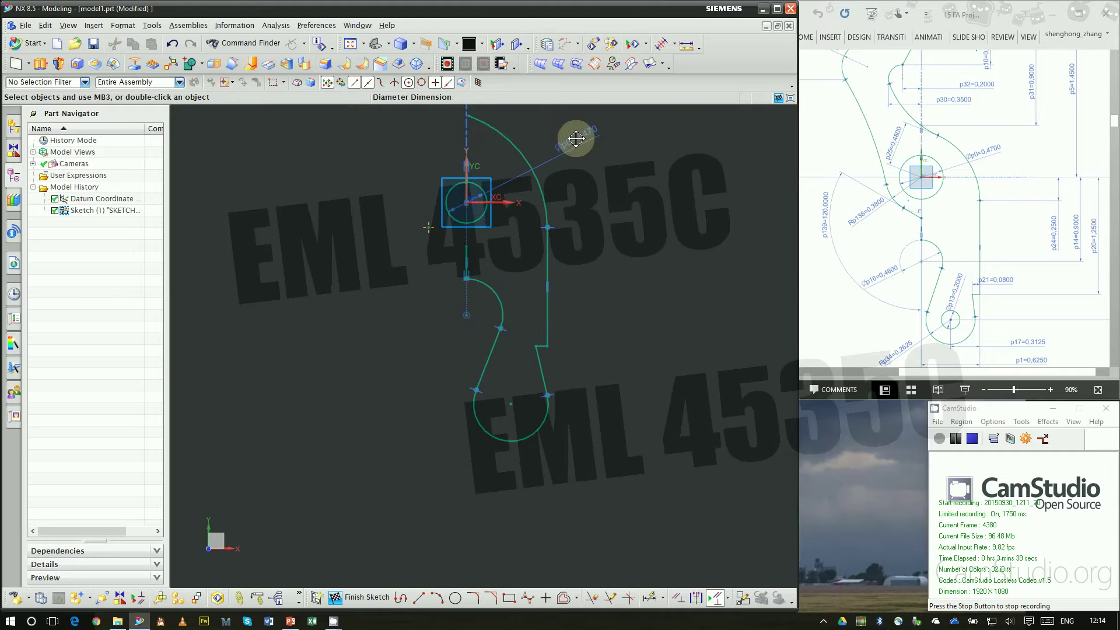
pyautogui.click(576, 138)
# Step: Dimension the distance from the Y axis to the long outer vertical line as 0.625 in, following the reference slide
pyautogui.click(652, 598)
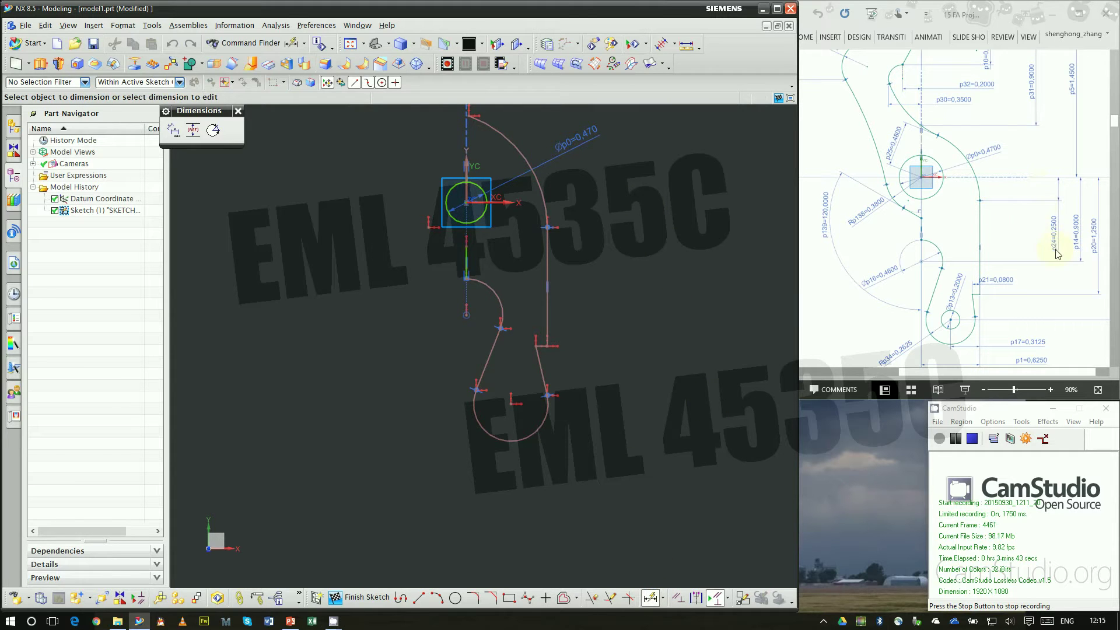
pyautogui.click(1087, 377)
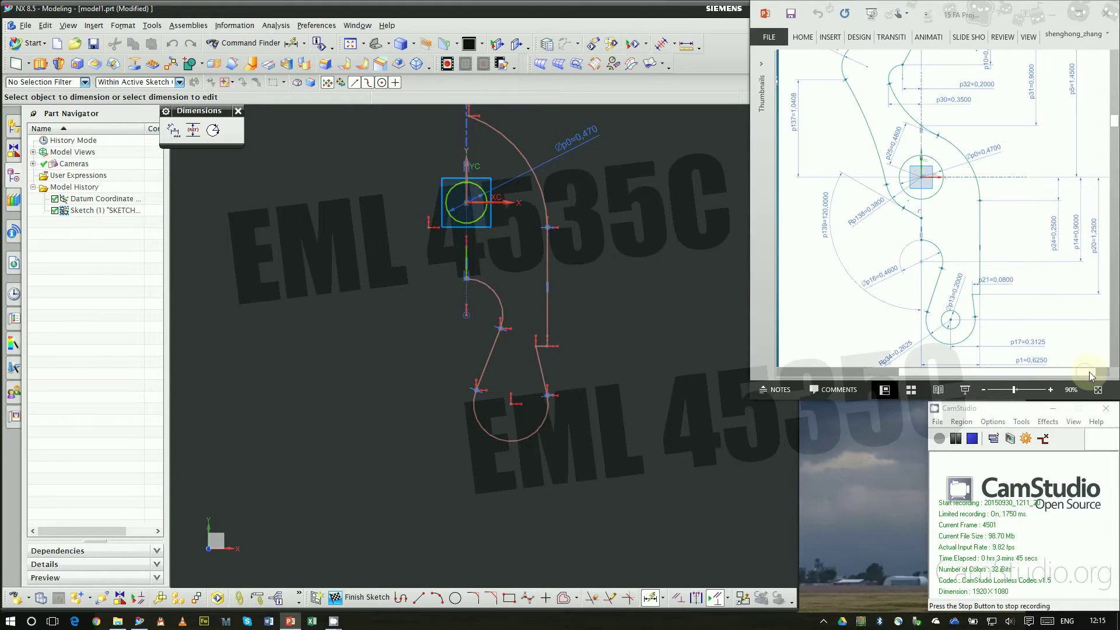
pyautogui.scroll(-2, 1069, 313)
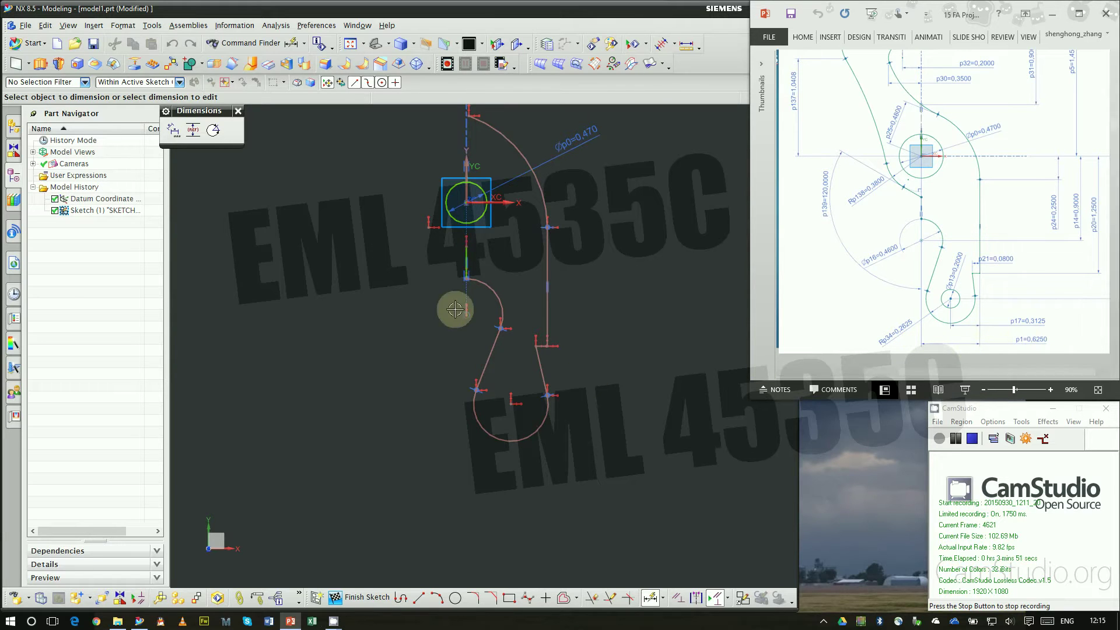
pyautogui.click(469, 170)
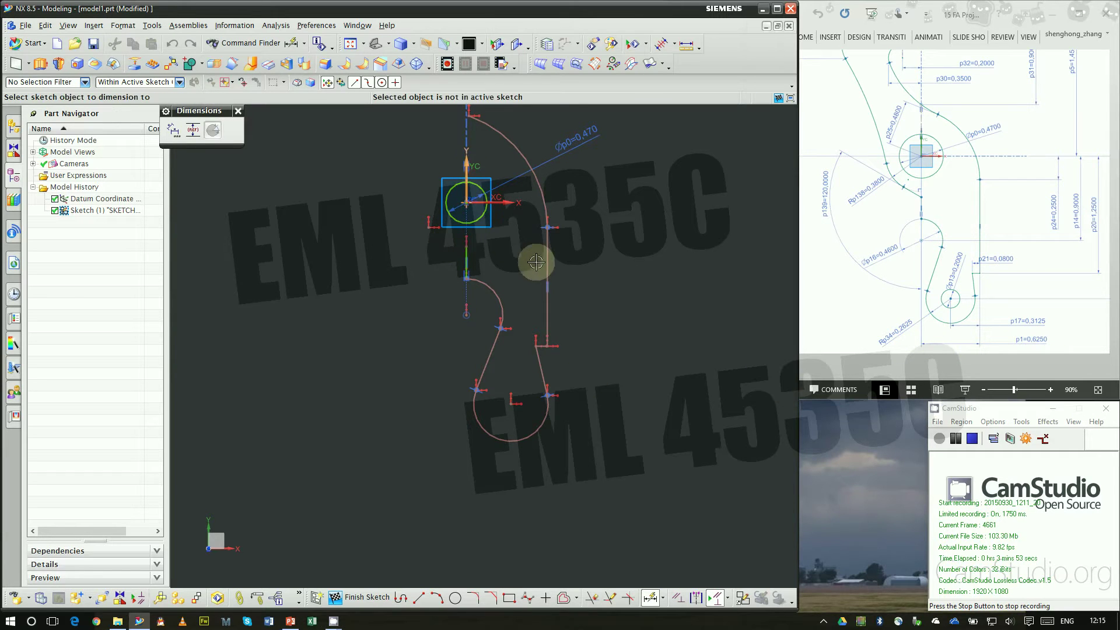
pyautogui.click(546, 255)
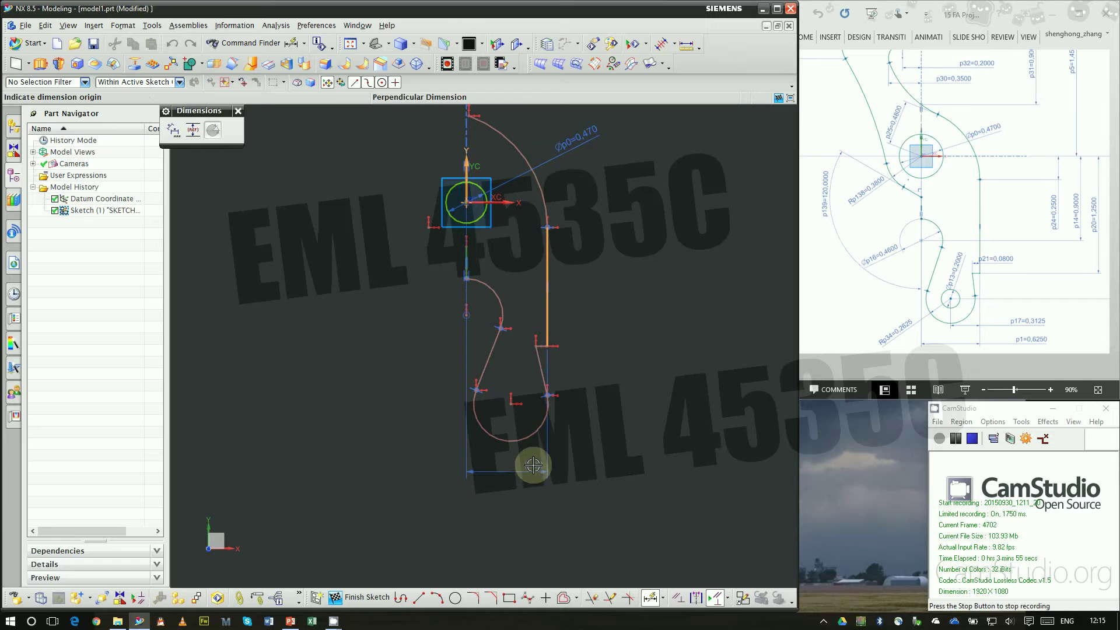
pyautogui.click(534, 465)
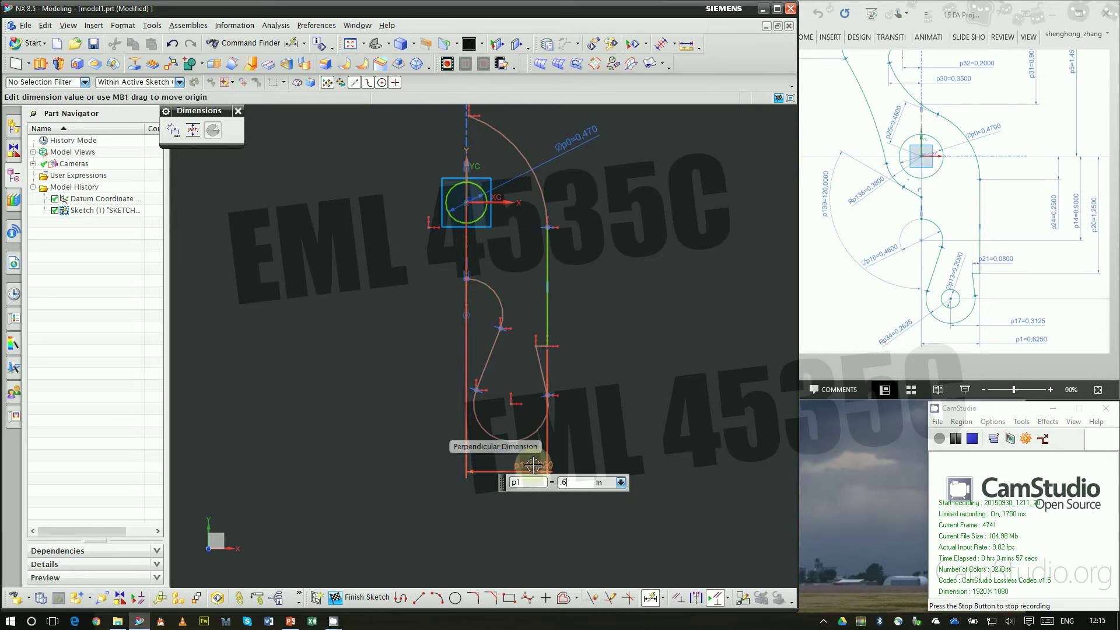
pyautogui.press('Return')
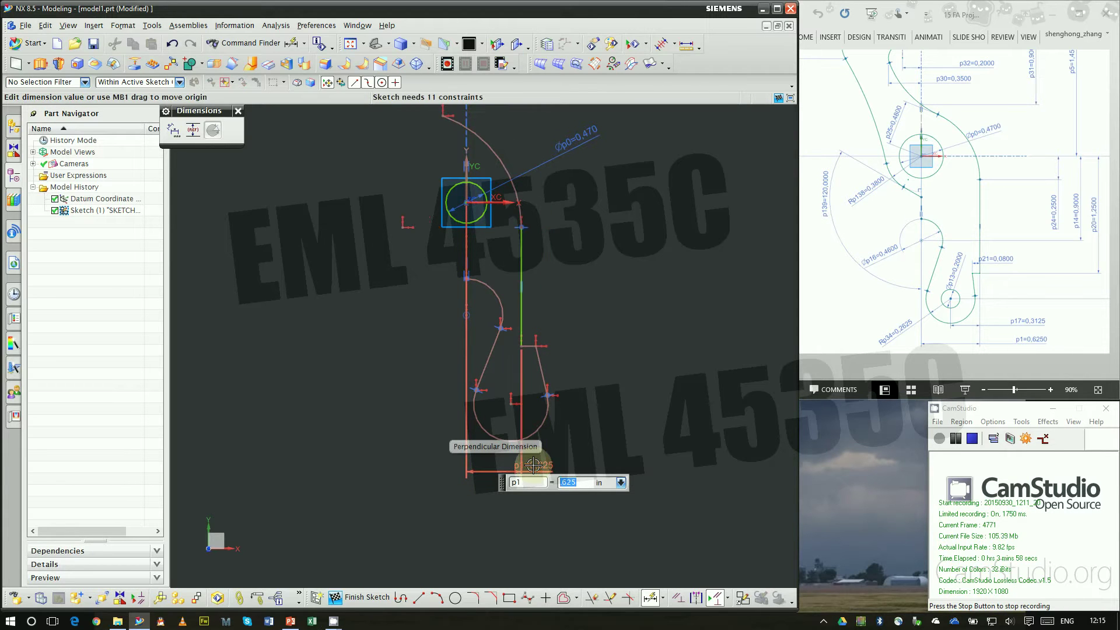
pyautogui.middleClick(621, 309)
# Step: Dimension the radius of the jaw's rounded bottom arc as 0.2625 in
pyautogui.scroll(2, 484, 428)
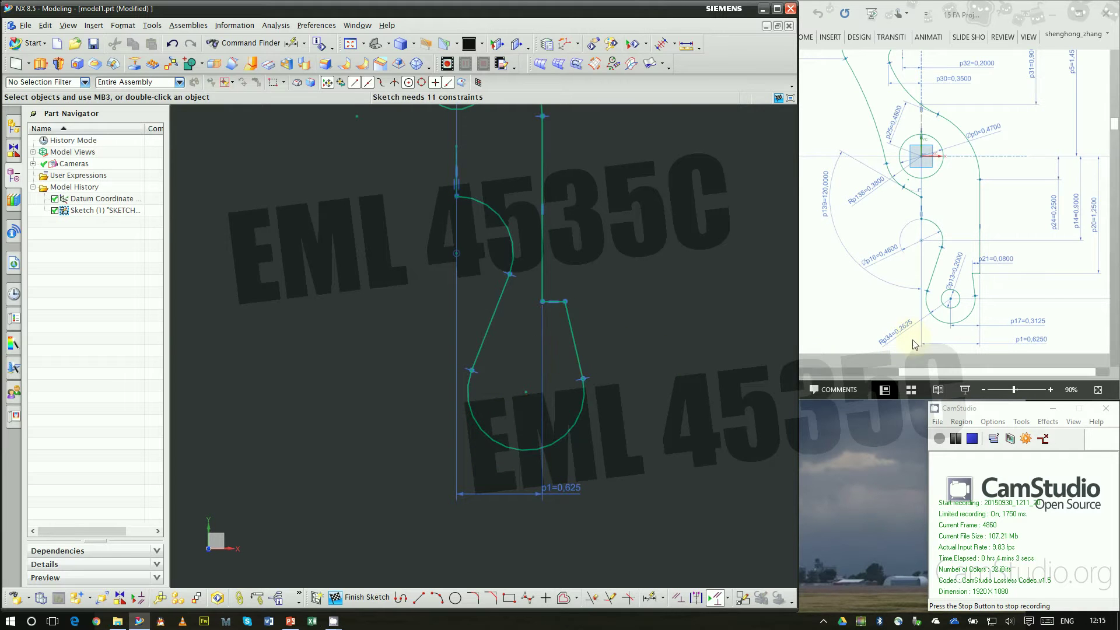
pyautogui.click(650, 597)
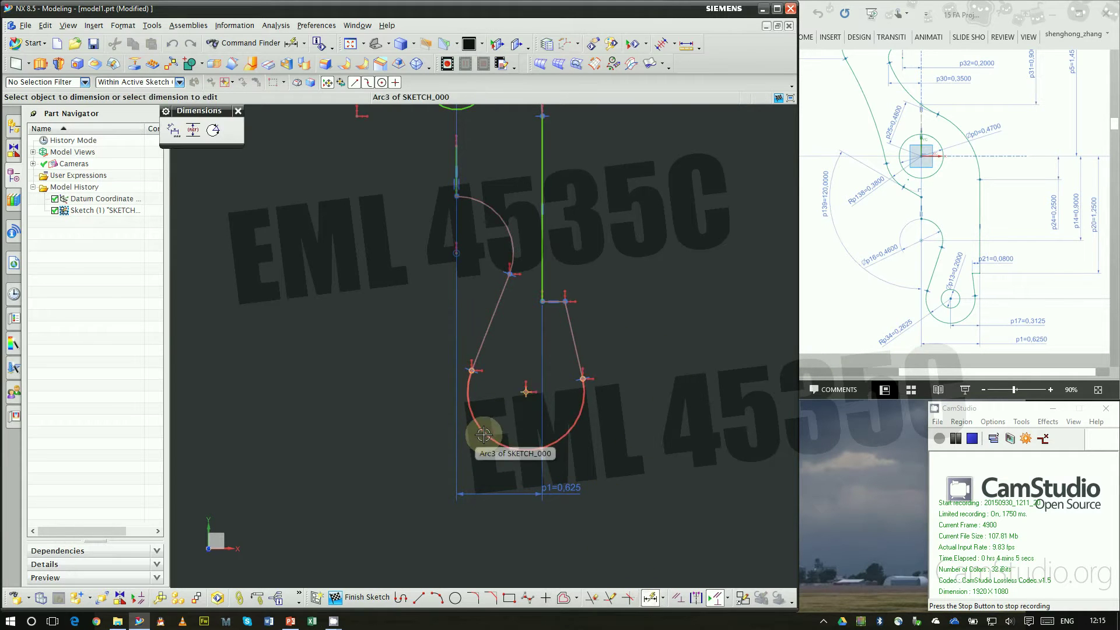
pyautogui.click(478, 448)
pyautogui.click(418, 431)
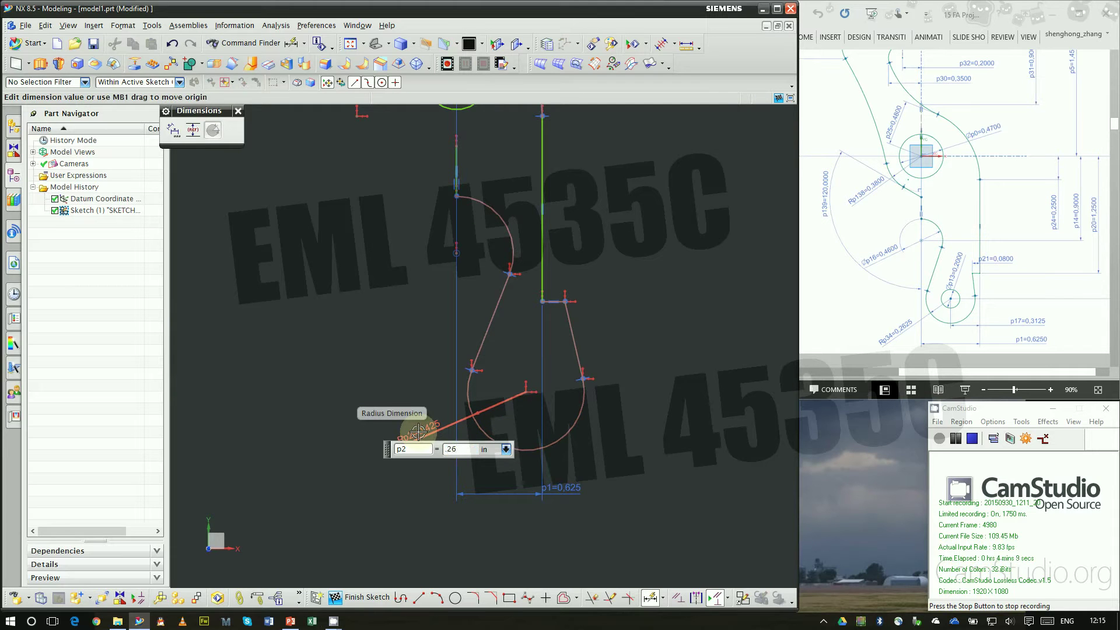
pyautogui.write('.2625')
pyautogui.press('Return')
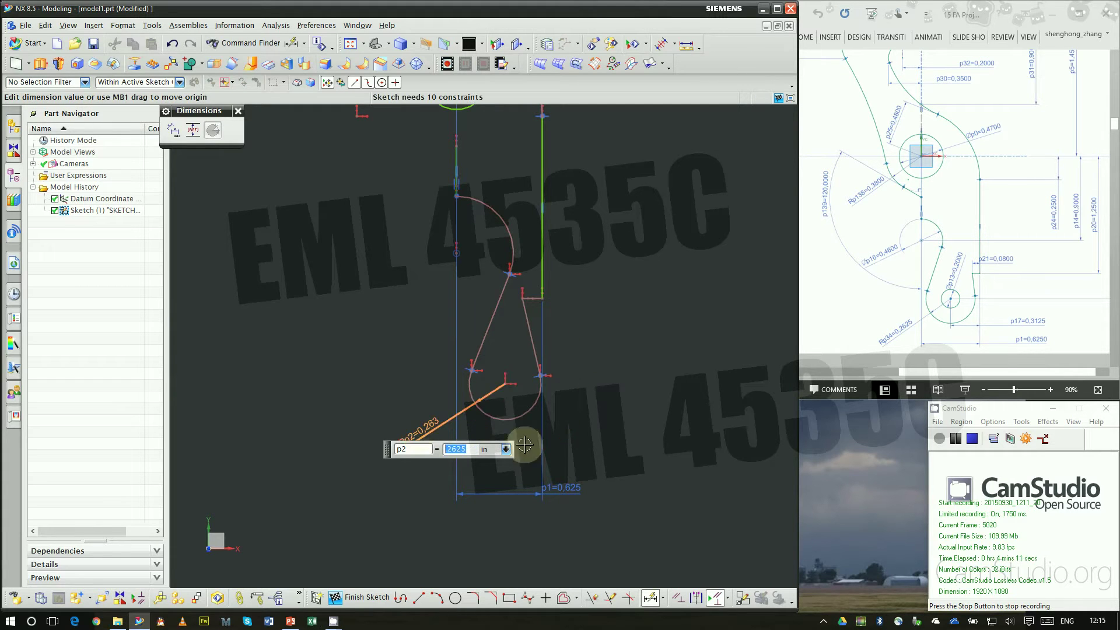
pyautogui.middleClick(613, 368)
# Step: Dimension the distance from the rounded bottom arc's center to the long outer vertical line as p1/2
pyautogui.moveTo(551, 327)
pyautogui.mouseDown()
pyautogui.moveTo(490, 290)
pyautogui.moveTo(543, 307)
pyautogui.mouseUp()
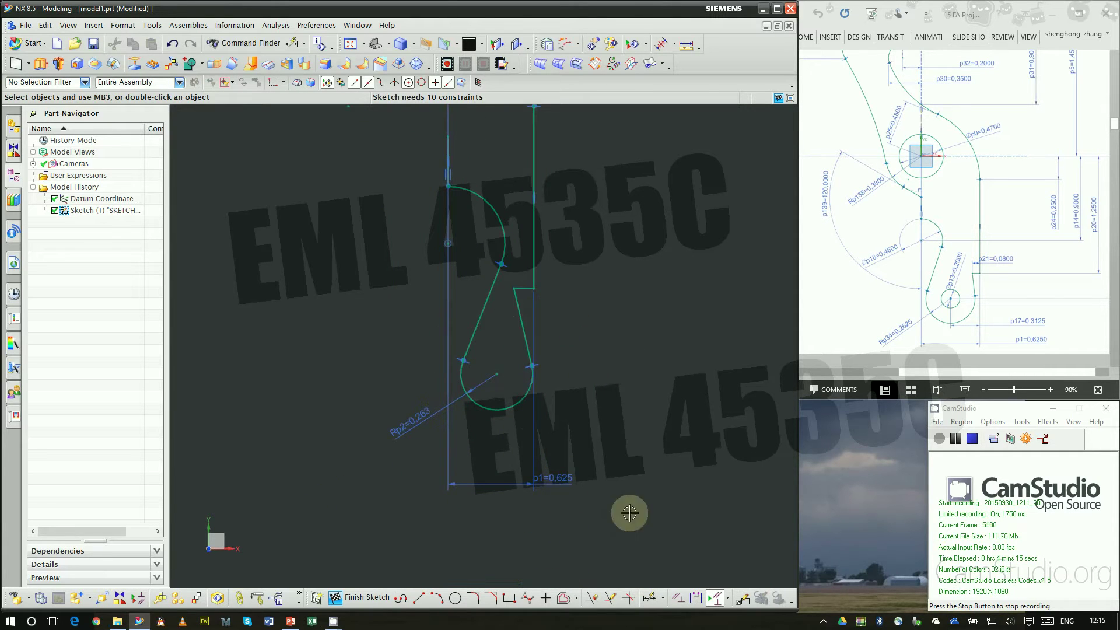
pyautogui.click(652, 597)
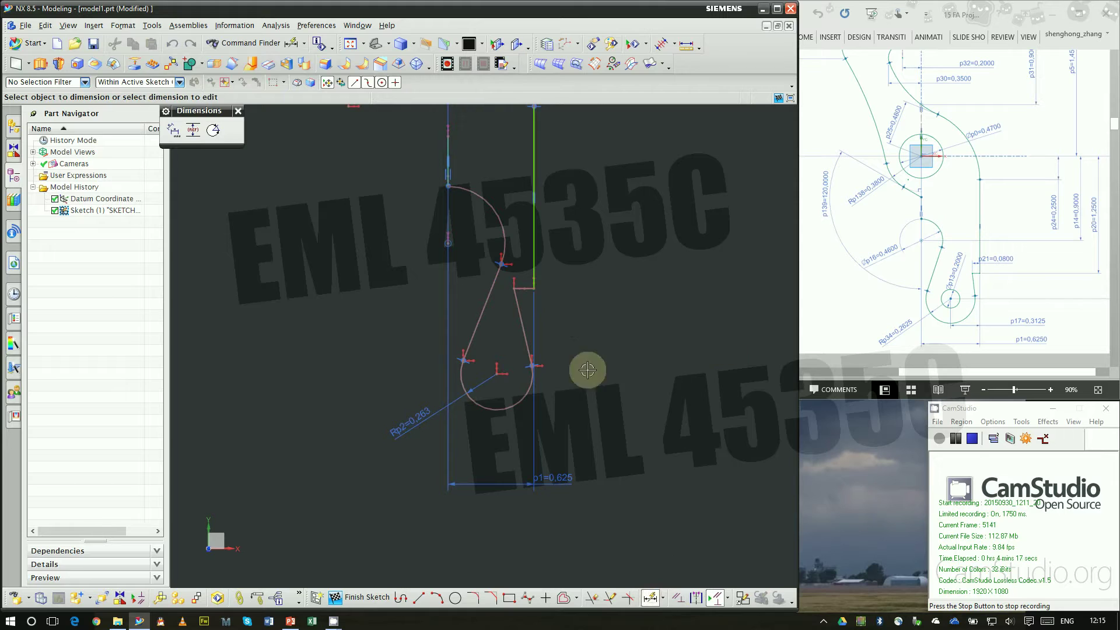
pyautogui.click(497, 374)
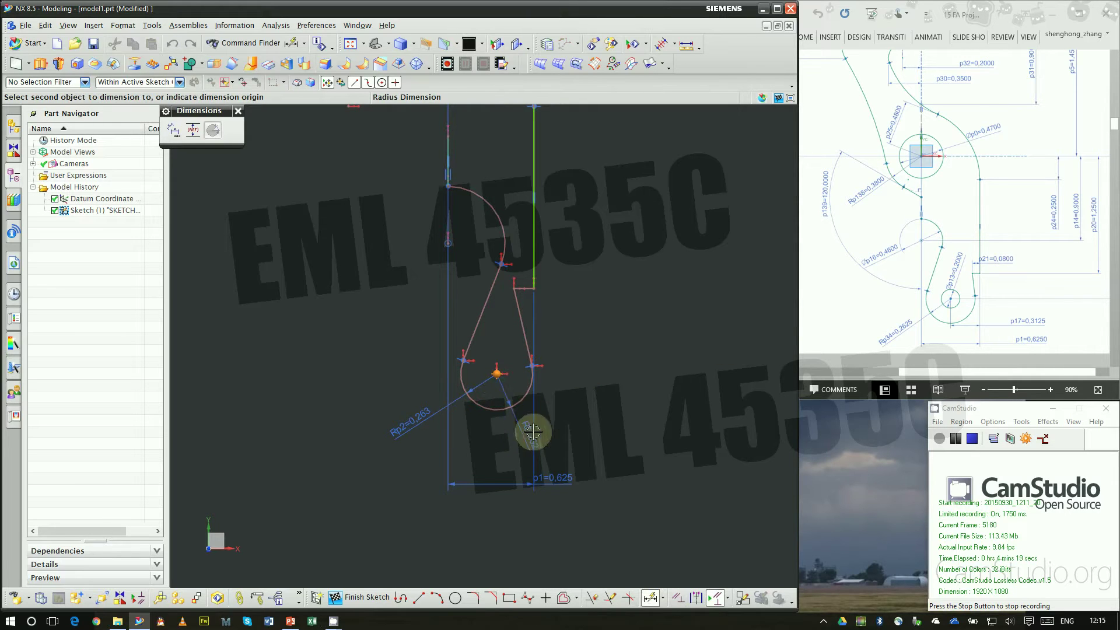
pyautogui.click(532, 261)
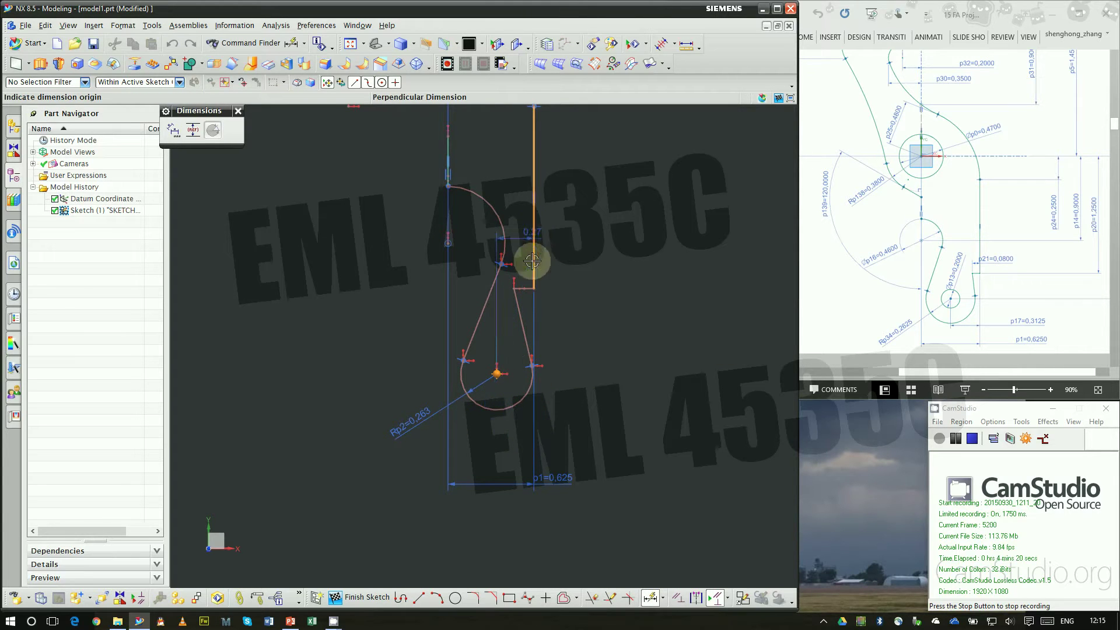
pyautogui.click(566, 450)
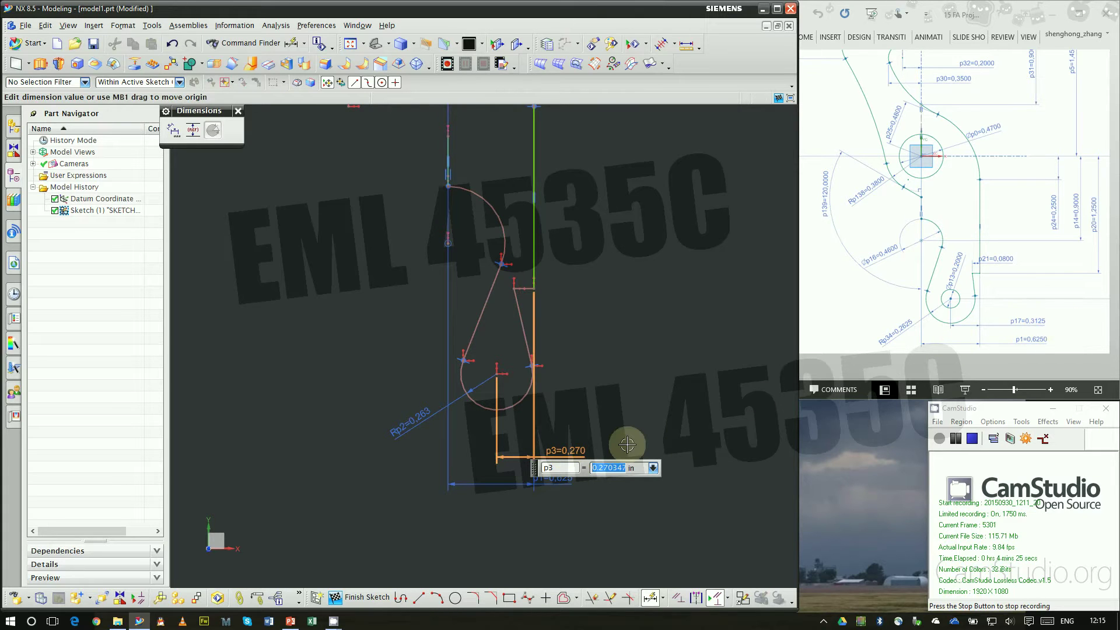
pyautogui.write('p')
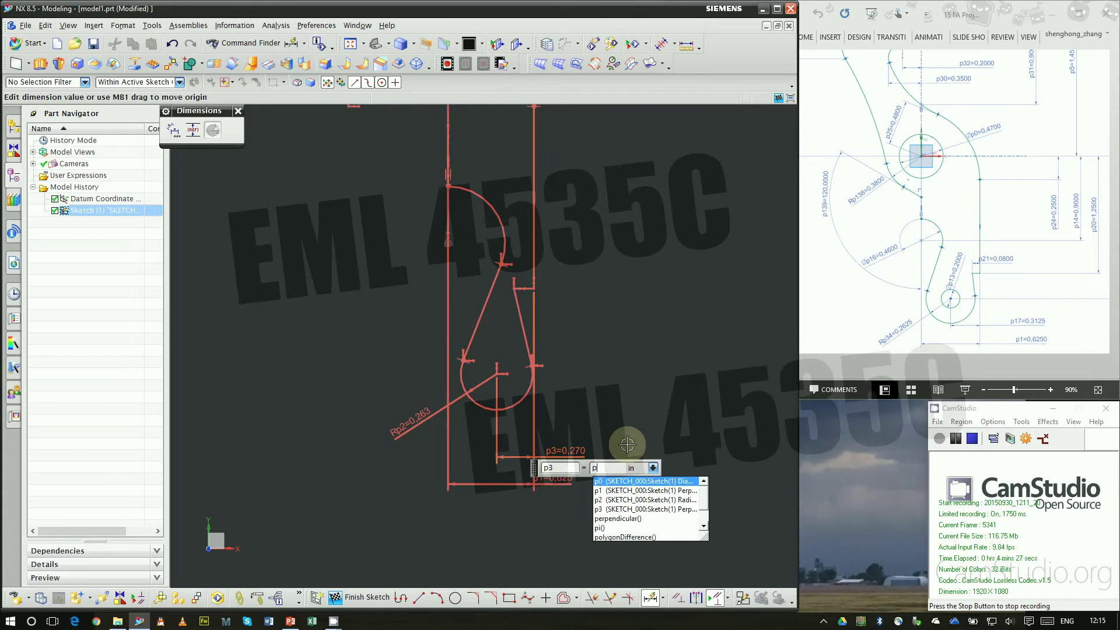
pyautogui.write('1/2')
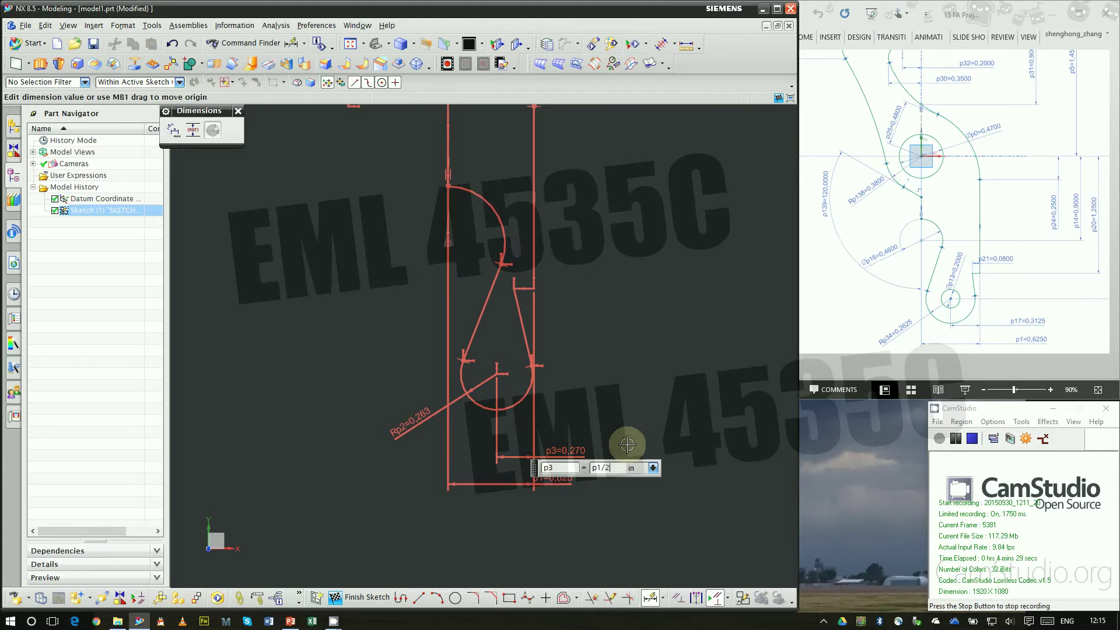
pyautogui.press('Return')
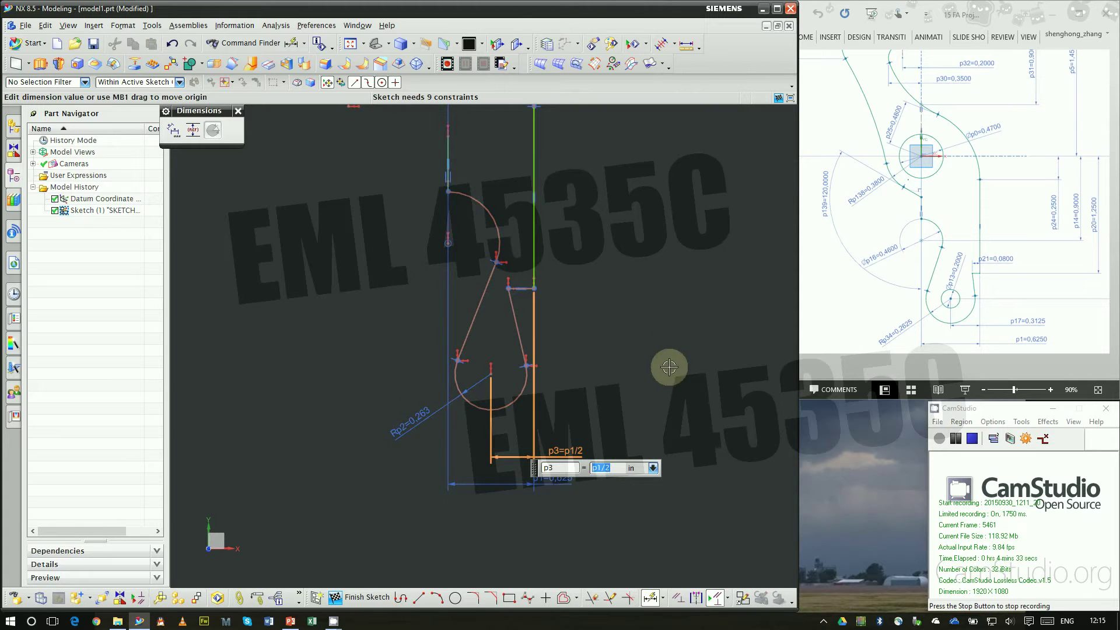
# Step: Dimension the length of the short horizontal step line at the lower end of the long vertical line as 0.08 in
pyautogui.scroll(3, 566, 295)
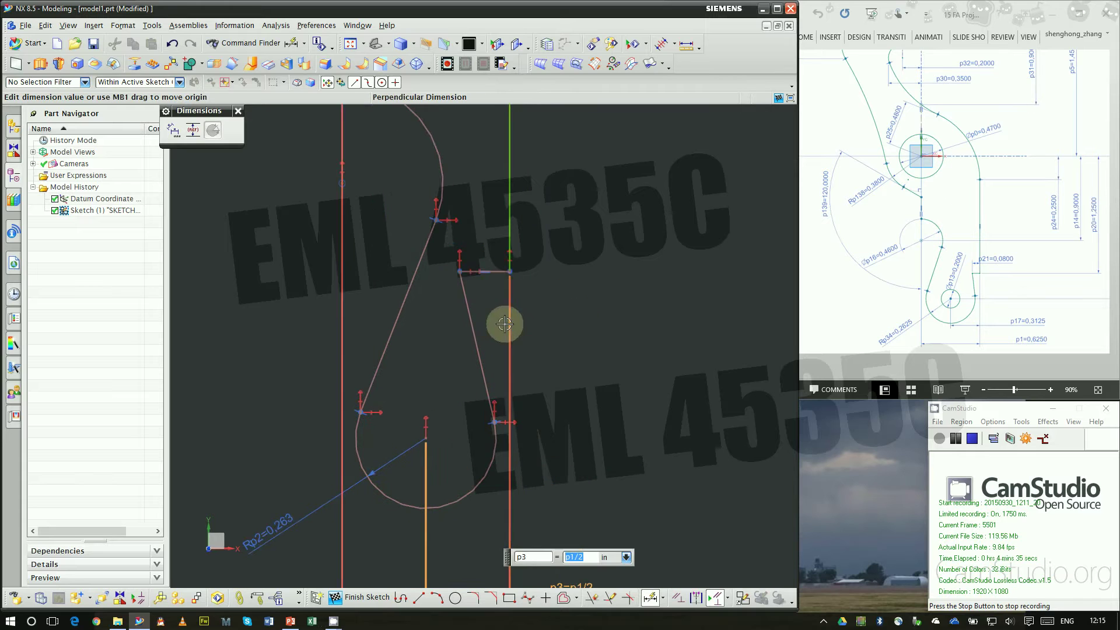
pyautogui.click(493, 272)
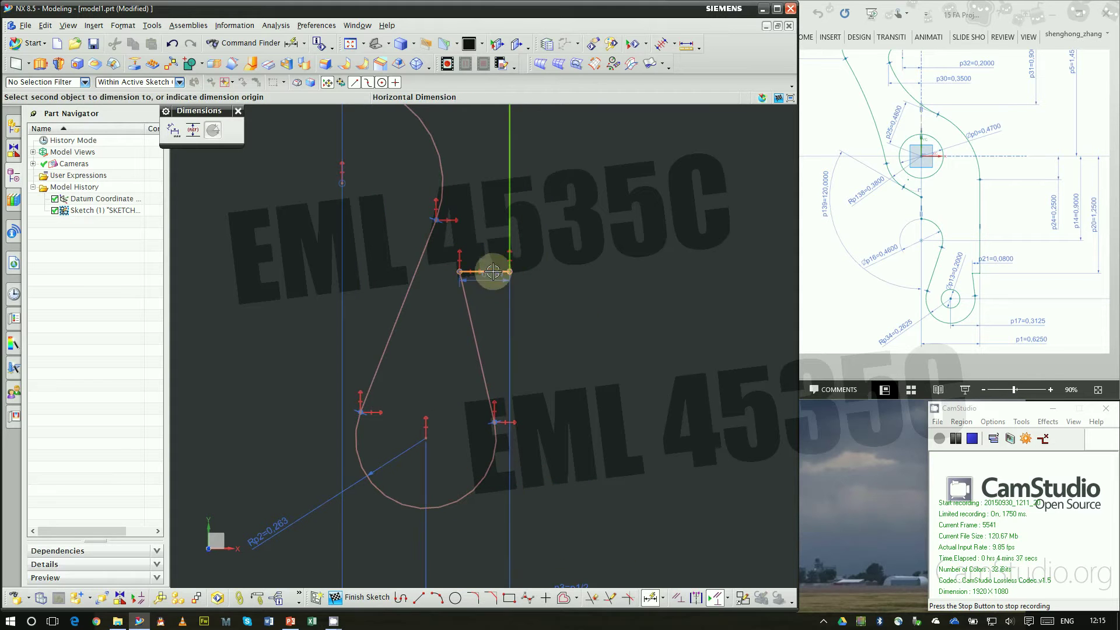
pyautogui.click(585, 345)
pyautogui.write('.0')
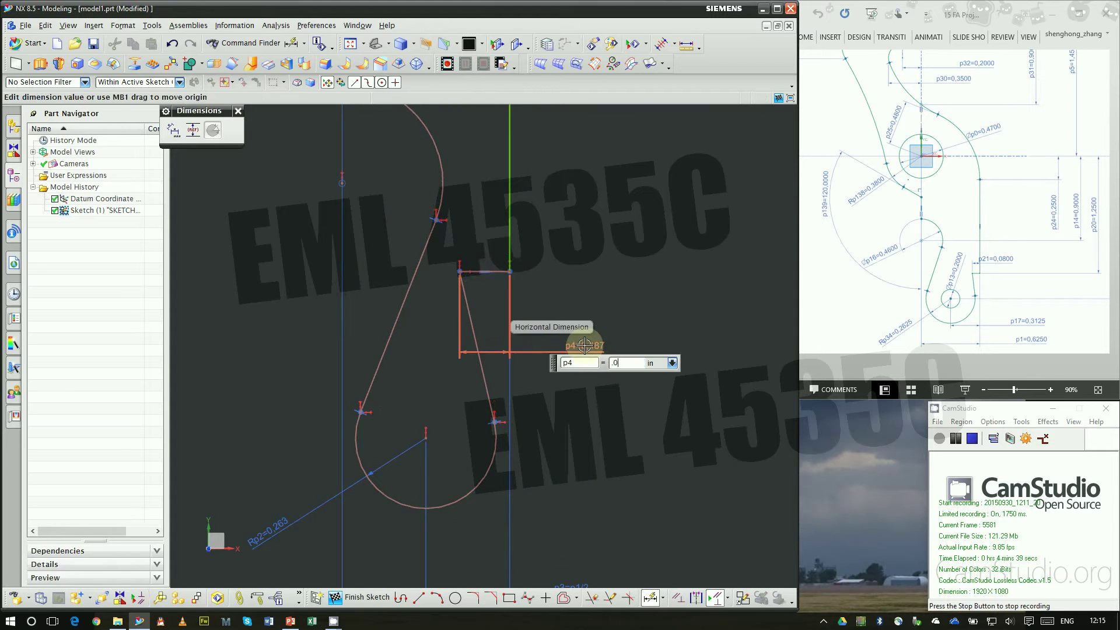
pyautogui.write('8')
pyautogui.press('Return')
pyautogui.scroll(-3, 527, 233)
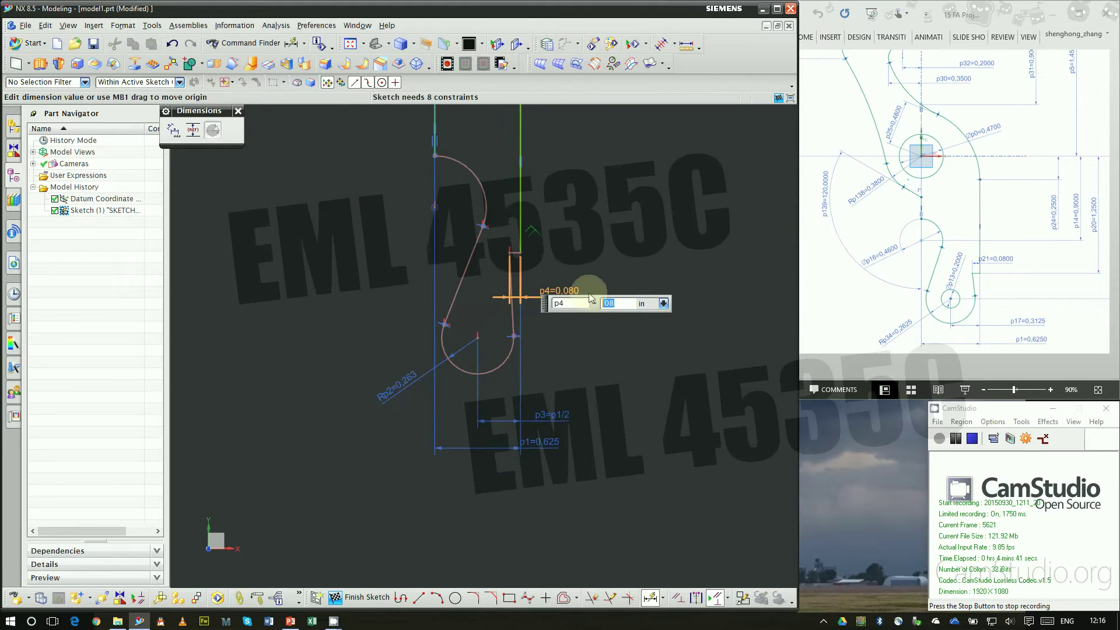
# Step: Dimension the vertical distance from the X axis to the bottom arc's center as 1.5215 in, following the reference slide
pyautogui.scroll(-1, 487, 451)
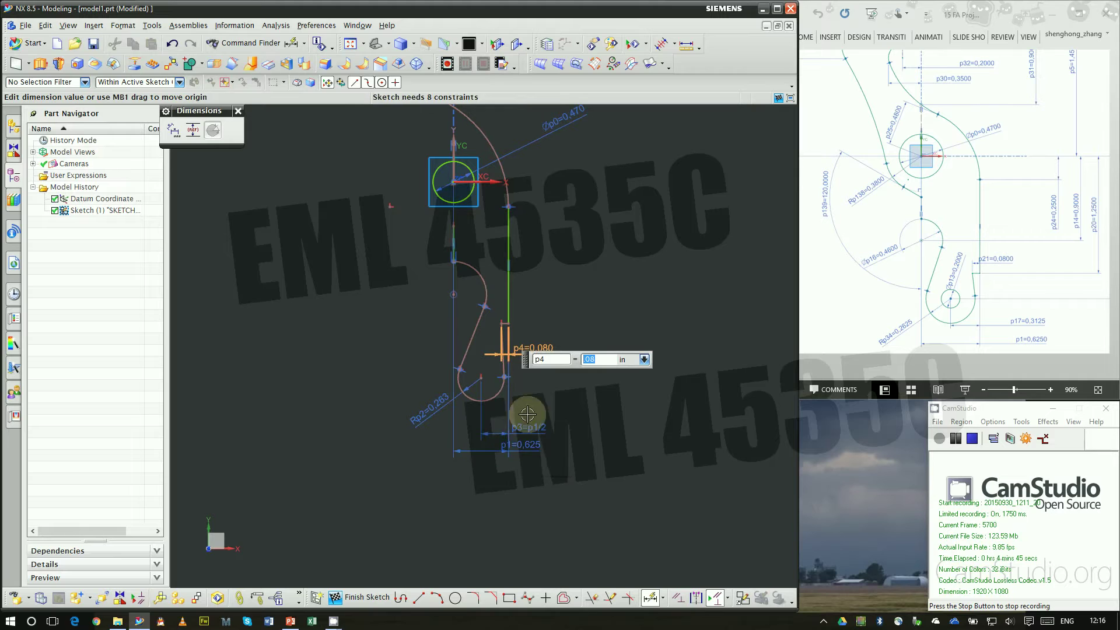
pyautogui.click(1085, 373)
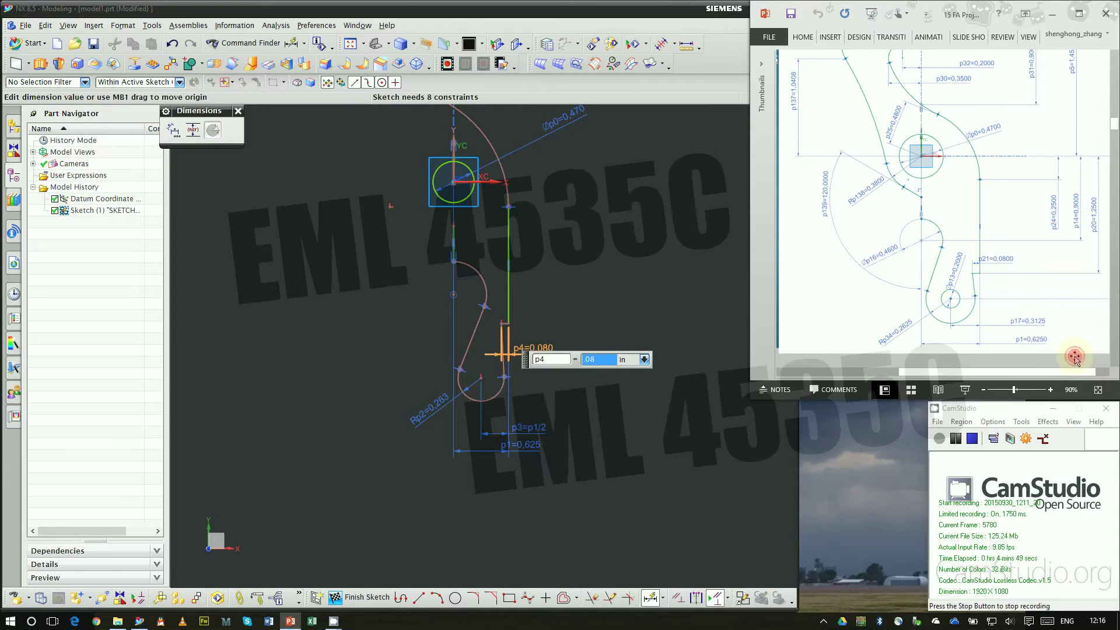
pyautogui.moveTo(1052, 373); pyautogui.dragTo(1070, 372)
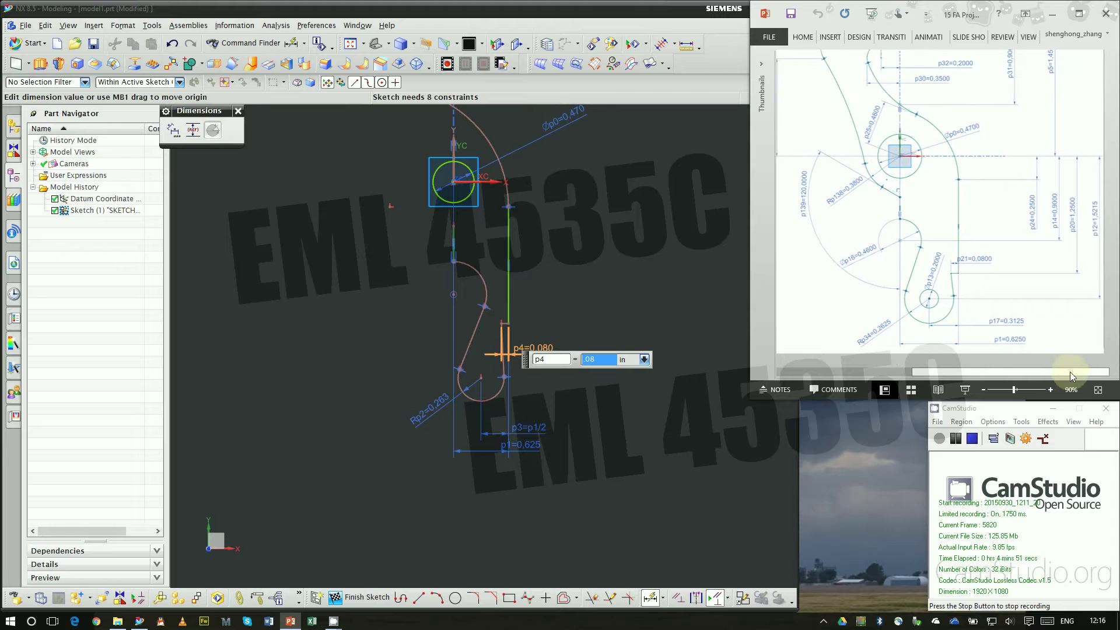
pyautogui.click(629, 282)
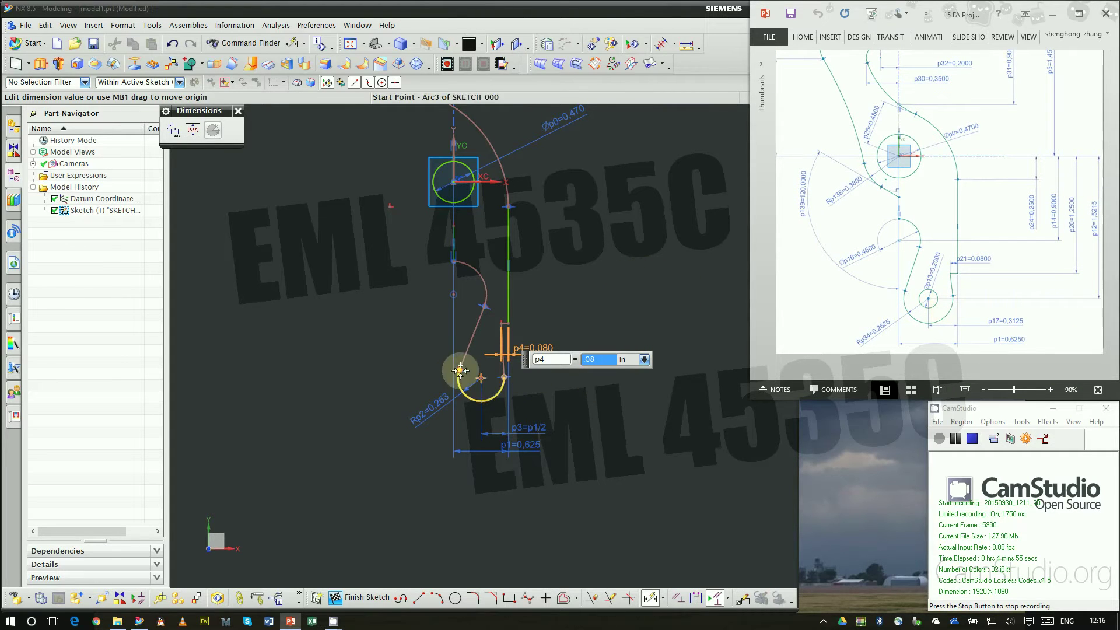
pyautogui.click(473, 389)
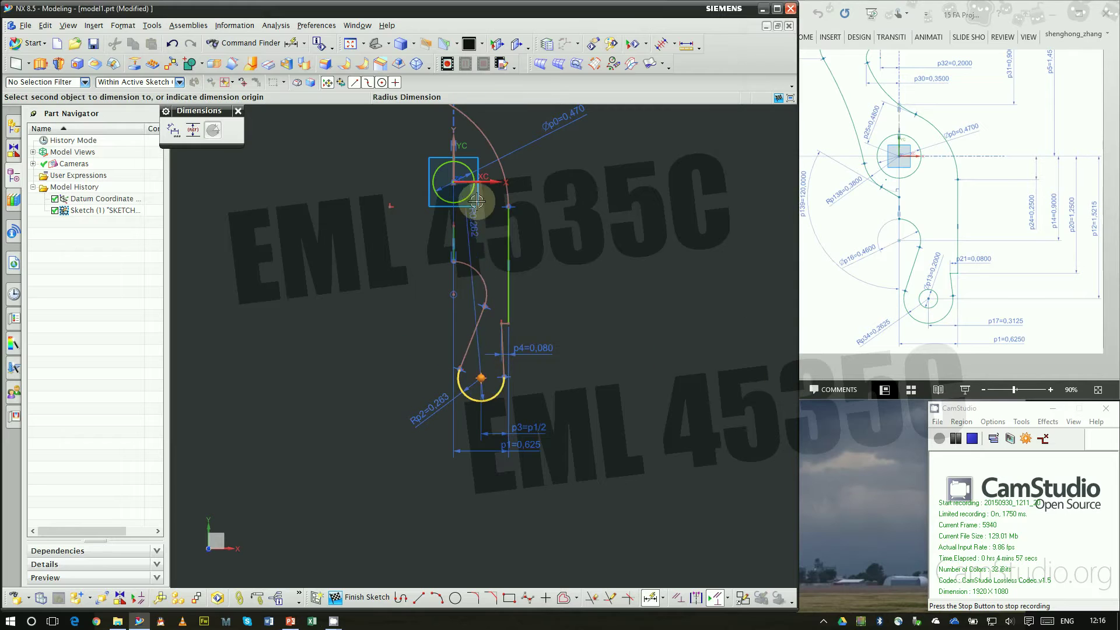
pyautogui.click(488, 182)
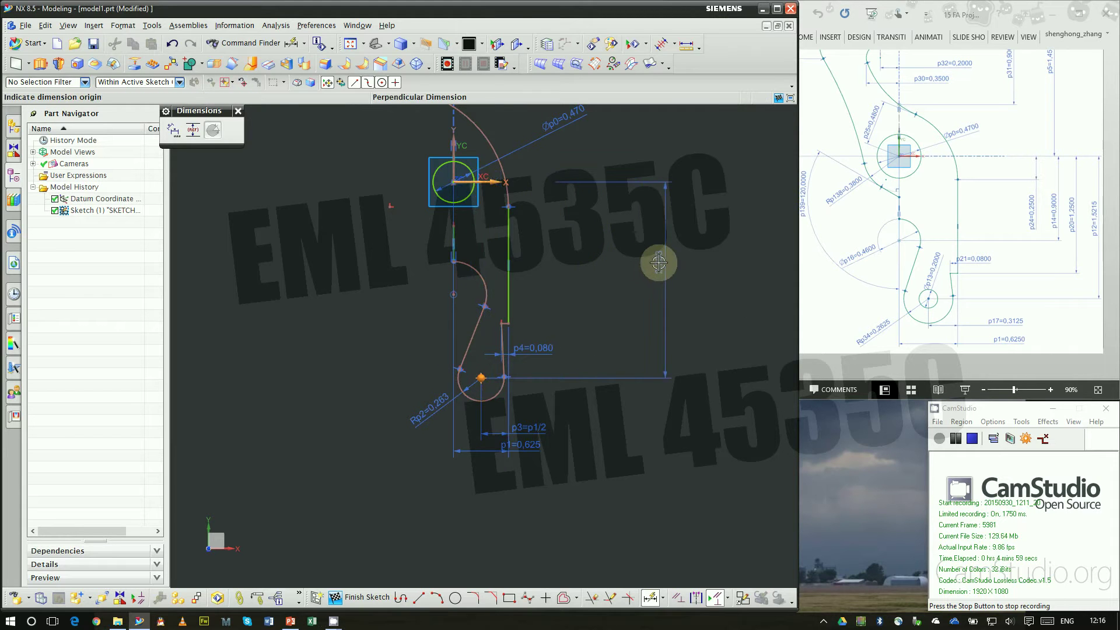
pyautogui.click(659, 263)
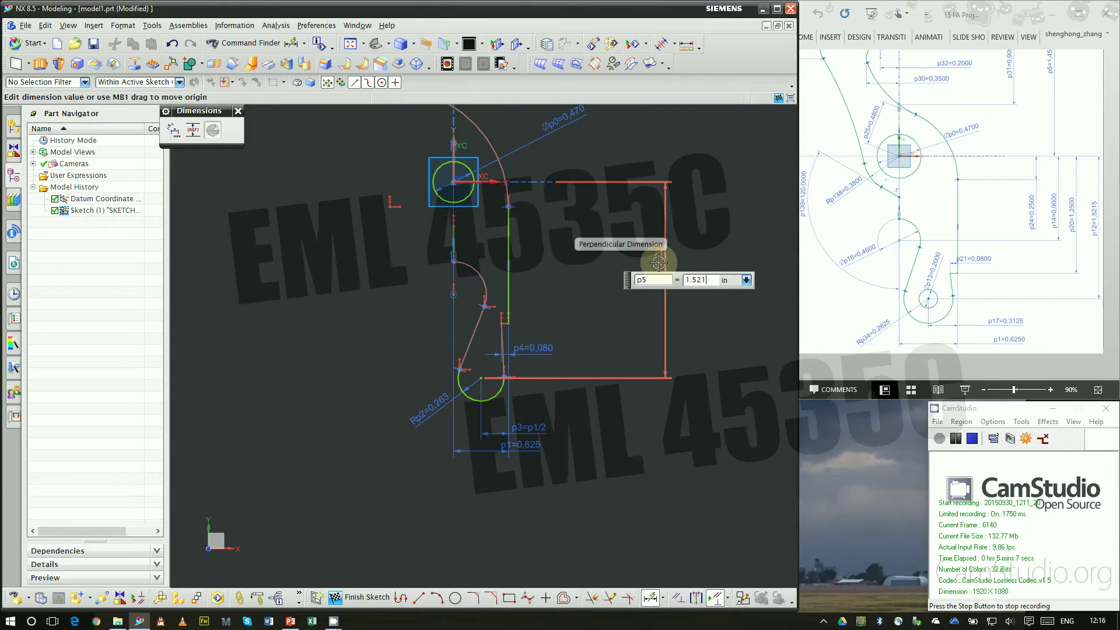
pyautogui.press('Return')
pyautogui.scroll(2, 514, 281)
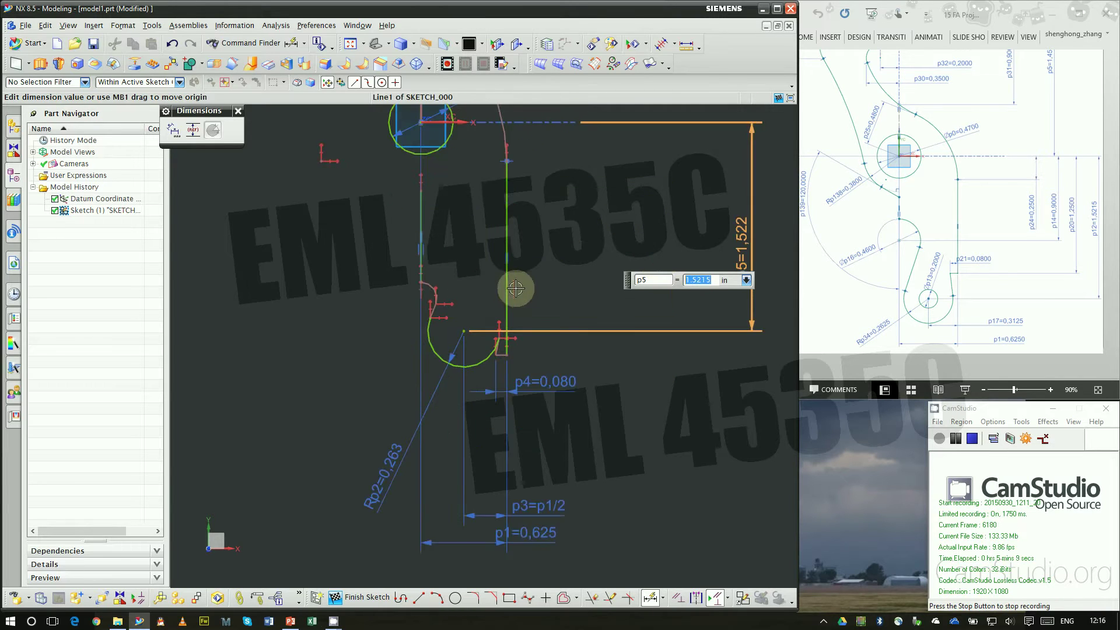
pyautogui.press('Escape')
# Step: Dimension the vertical distance from the X axis to the short horizontal step line as 1.25 in
pyautogui.scroll(5, 543, 320)
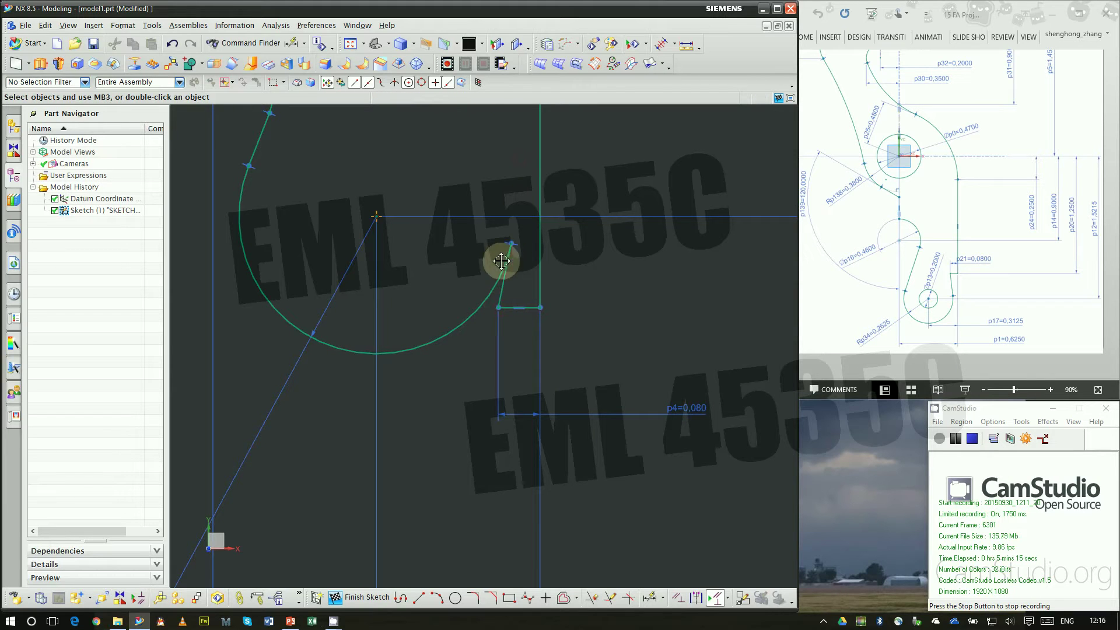
pyautogui.scroll(-4, 508, 418)
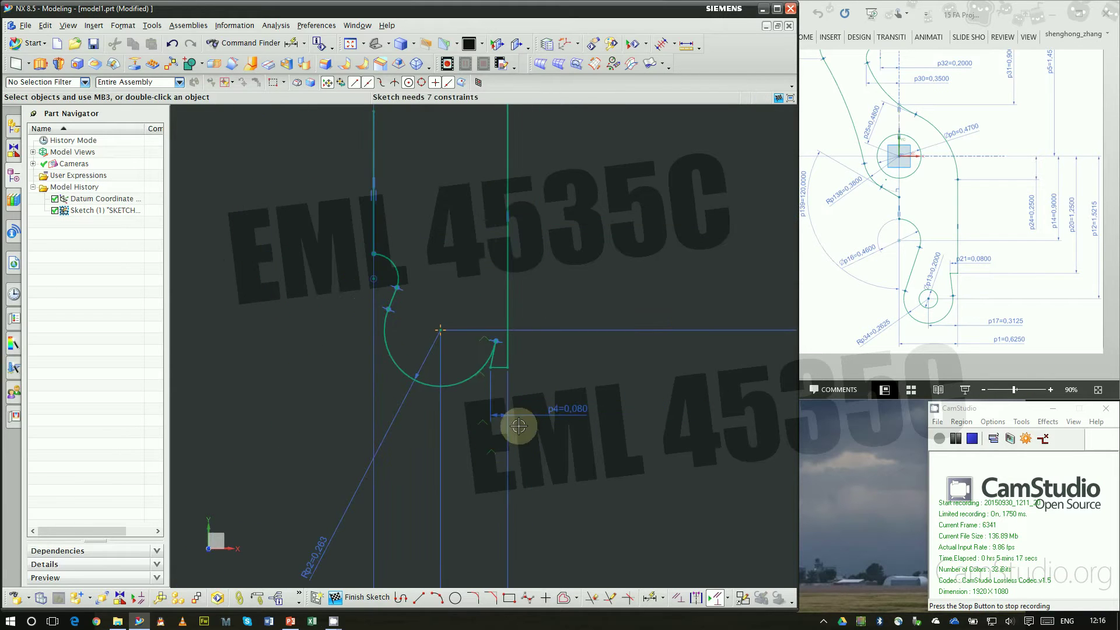
pyautogui.click(651, 597)
pyautogui.scroll(5, 493, 388)
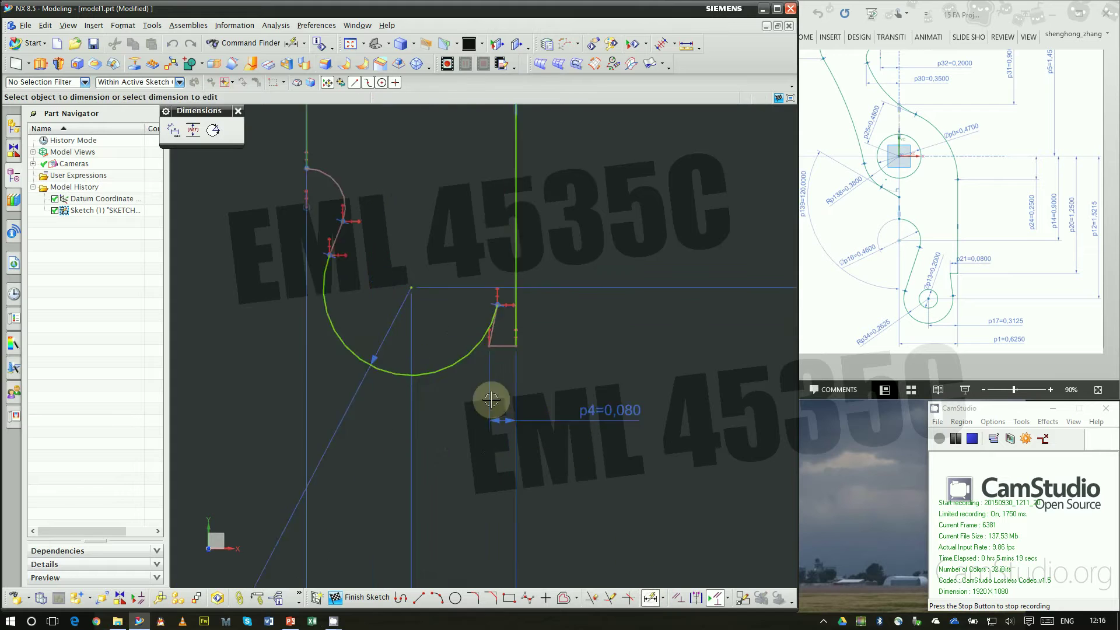
pyautogui.click(503, 333)
pyautogui.scroll(-4, 503, 361)
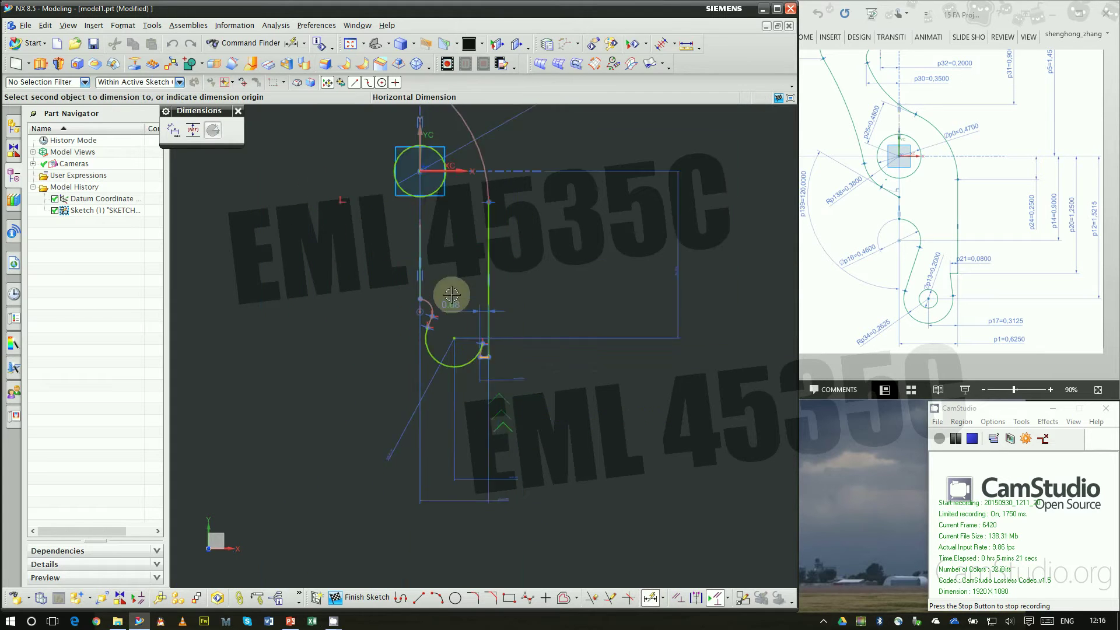
pyautogui.click(462, 197)
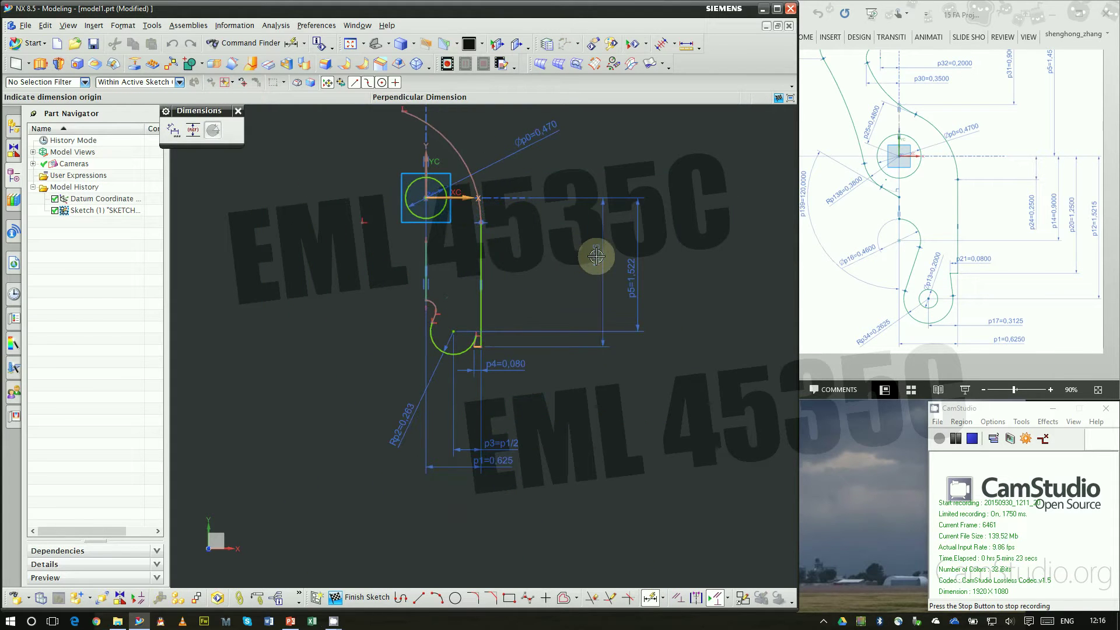
pyautogui.click(596, 257)
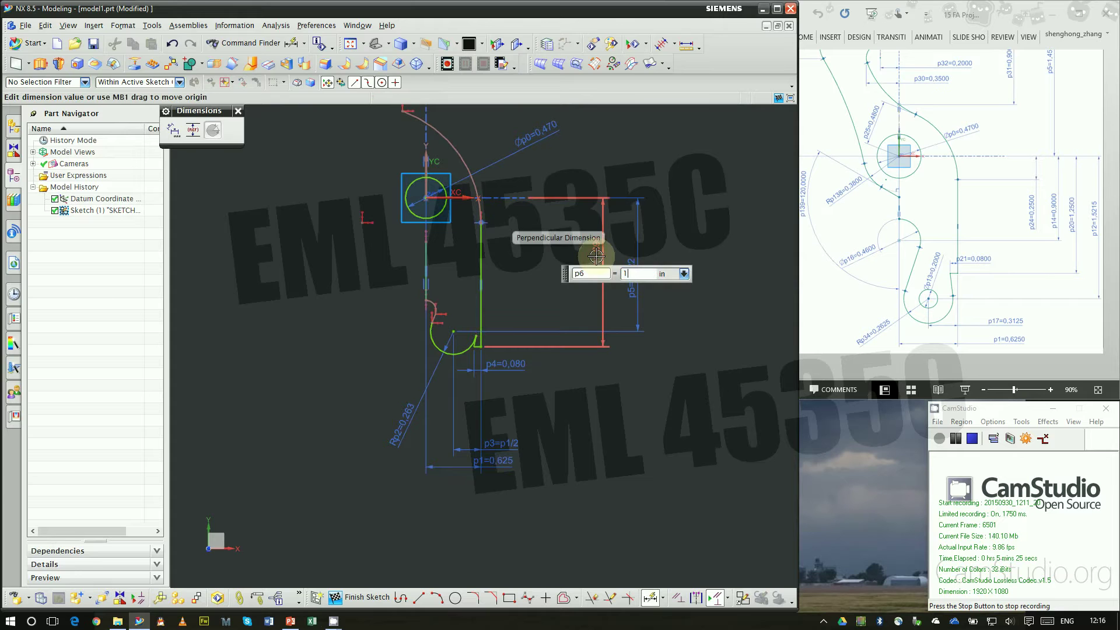
pyautogui.press('Return')
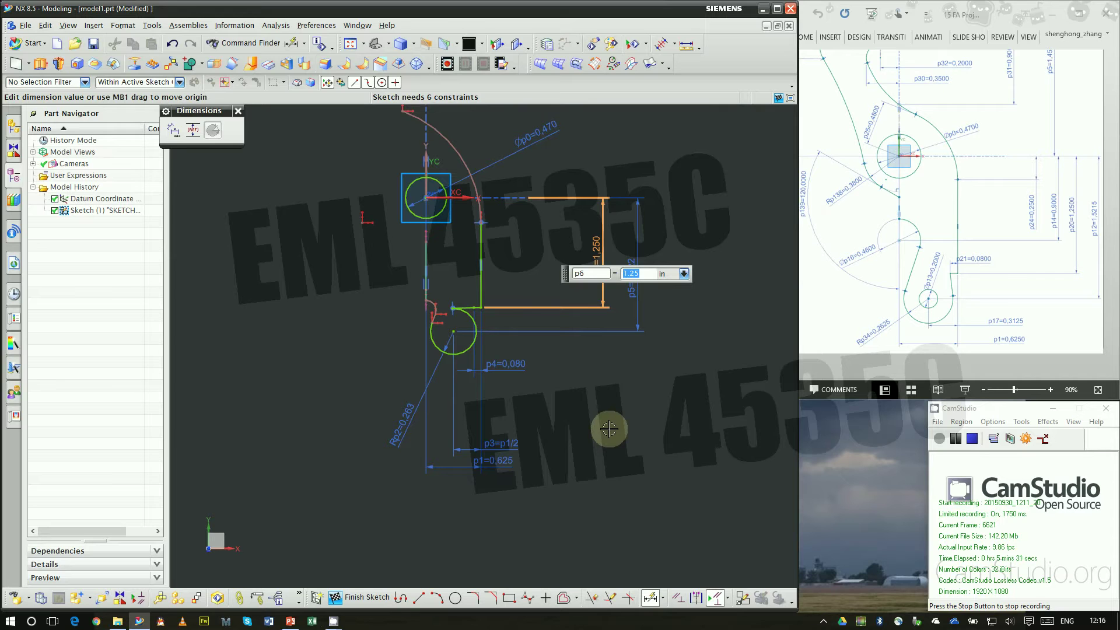
pyautogui.press('Escape')
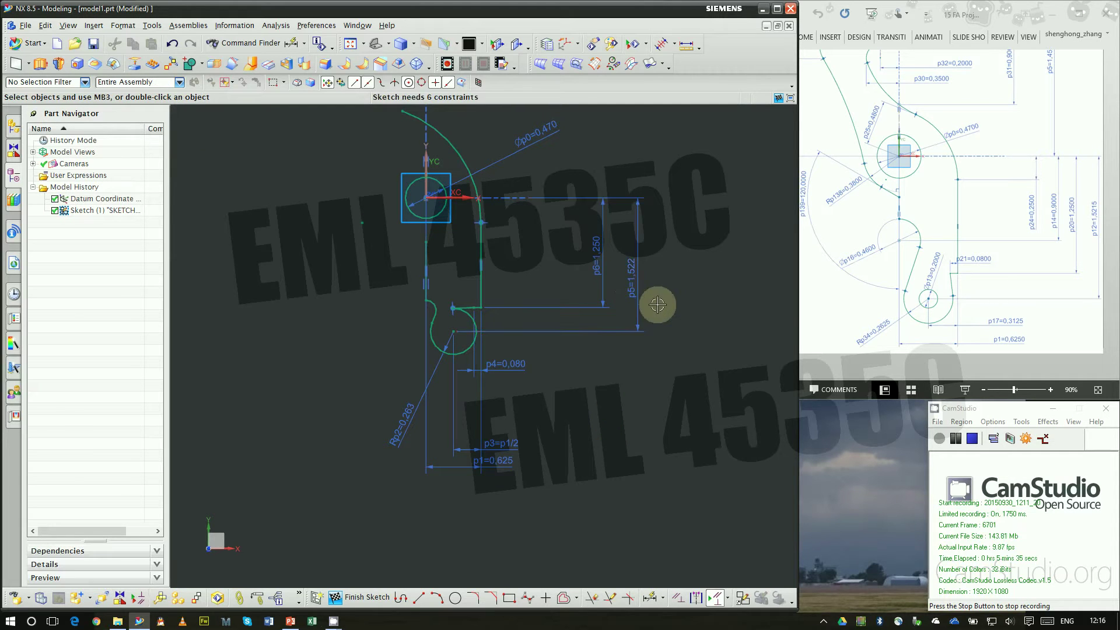
# Step: Delete the flipped connecting line between the short step line and the upper end of the rounded bottom arc
pyautogui.scroll(3, 450, 320)
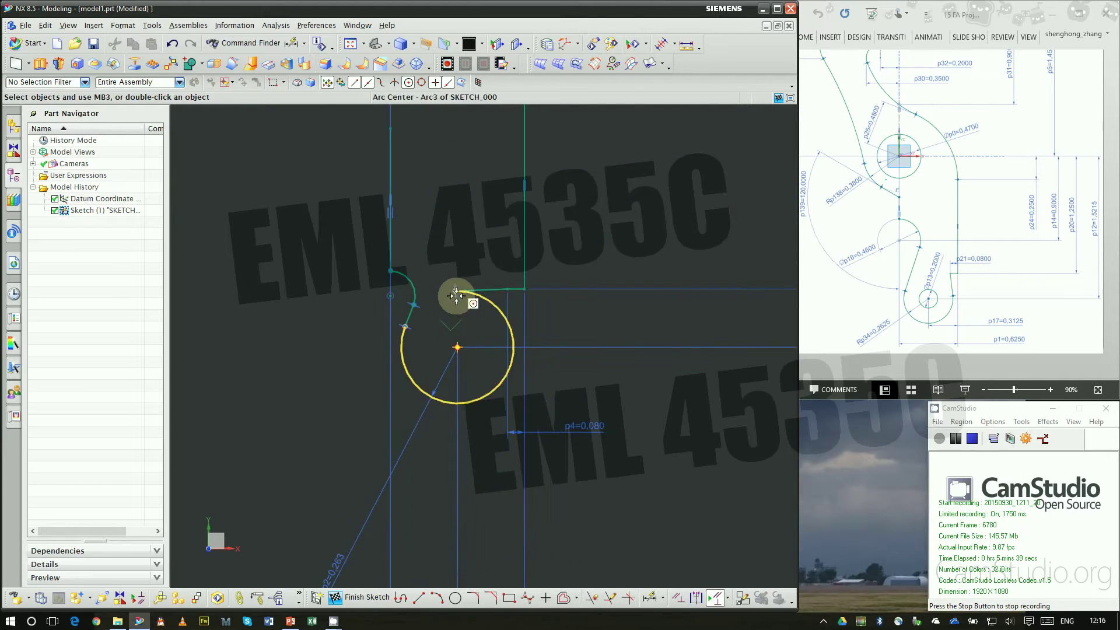
pyautogui.scroll(4, 455, 301)
pyautogui.click(525, 283)
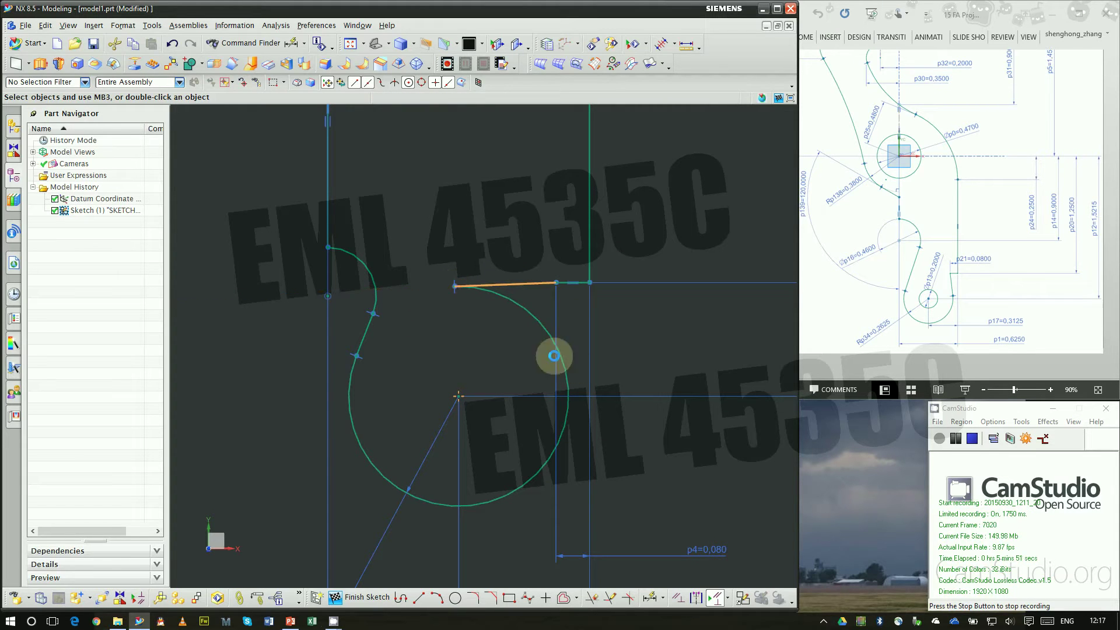
pyautogui.click(551, 352)
pyautogui.rightClick(512, 282)
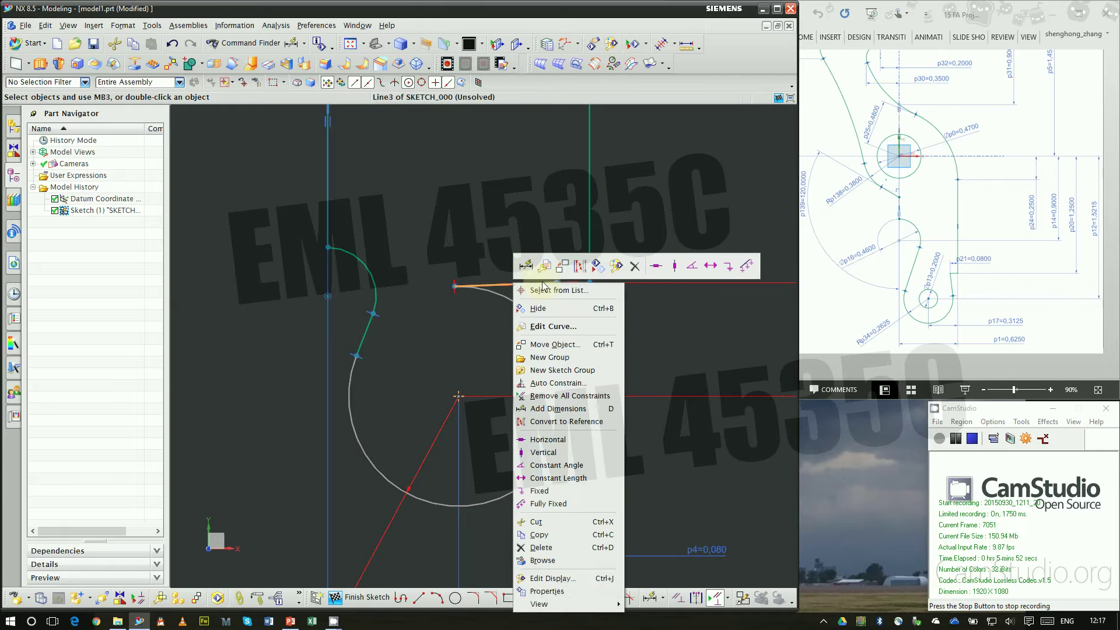
pyautogui.click(626, 270)
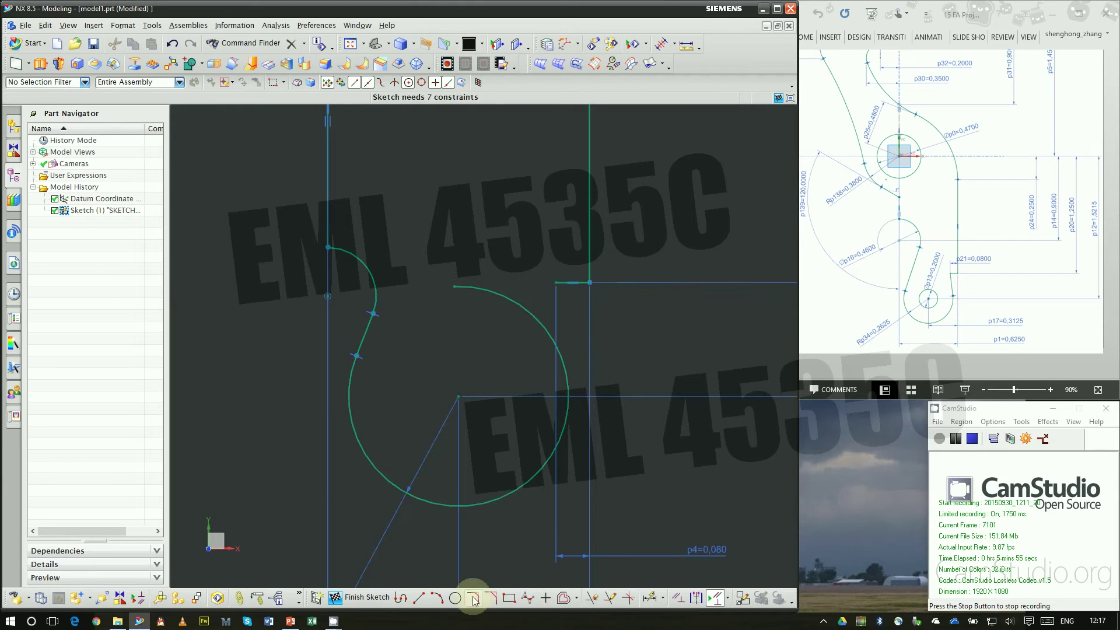
# Step: Draw a new line from the short step line's inner endpoint down to the outer side of the bottom arc, tangent to it
pyautogui.click(418, 597)
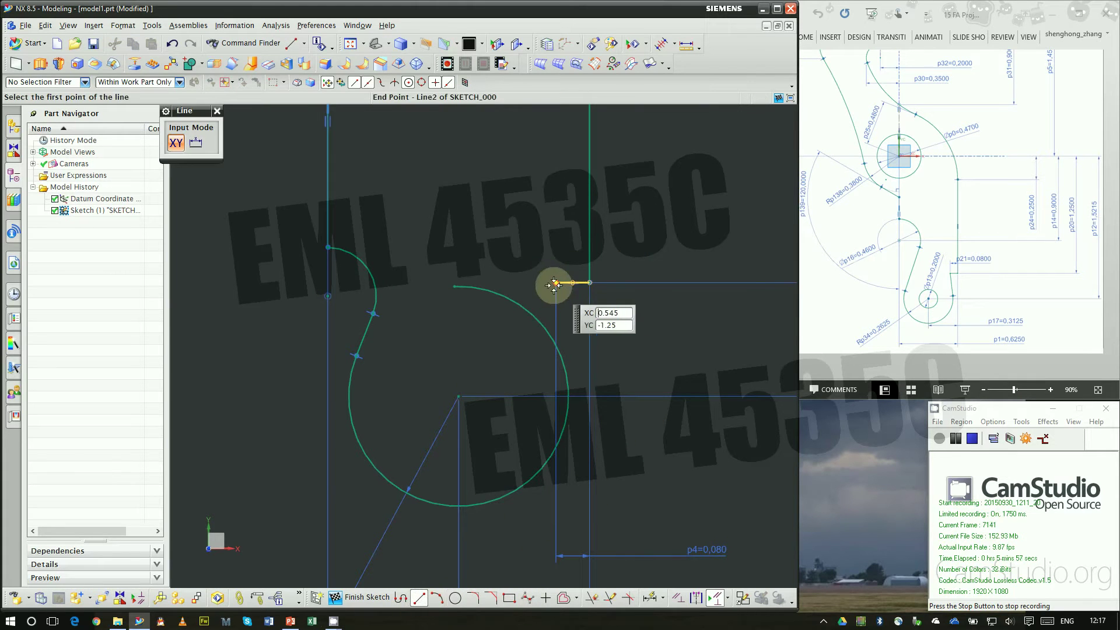
pyautogui.click(556, 282)
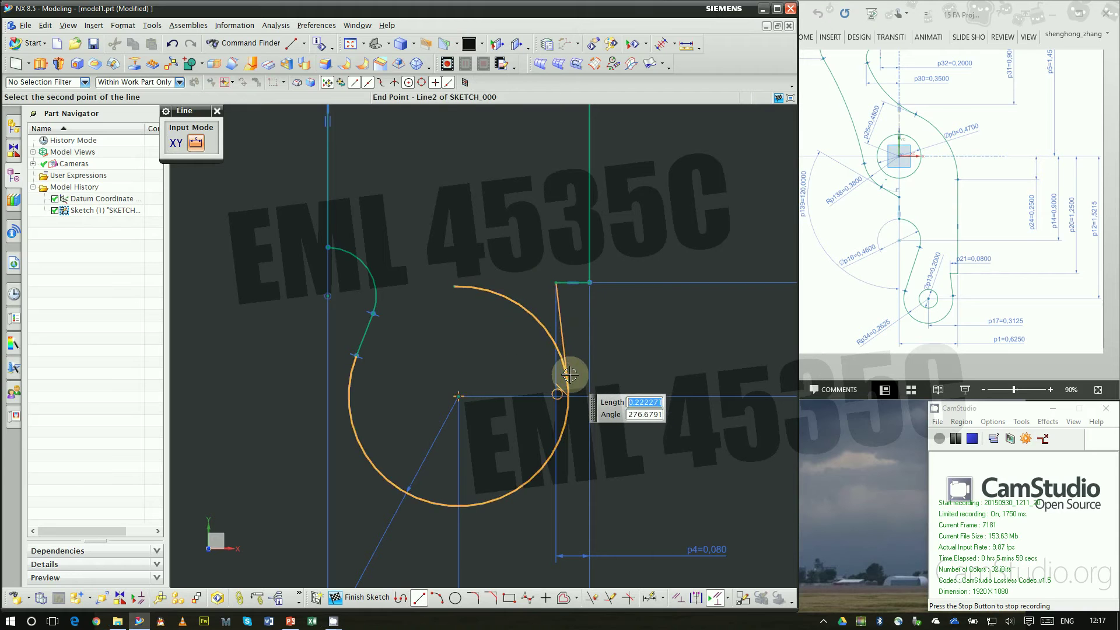
pyautogui.click(567, 383)
pyautogui.click(217, 111)
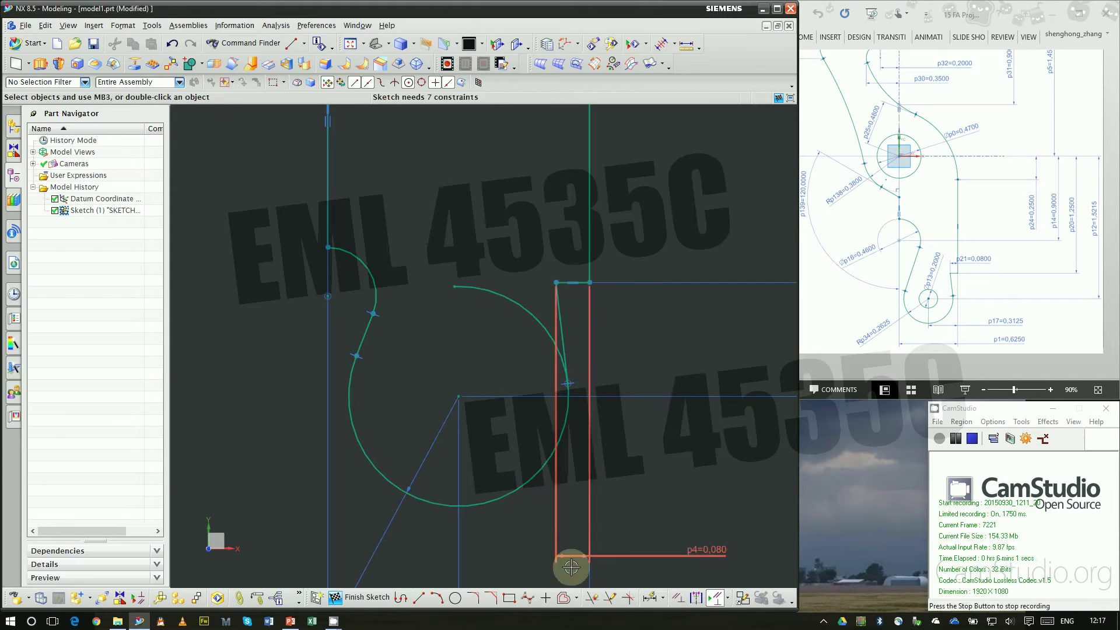
# Step: Trim away the excess upper portion of the bottom arc beyond its tangent point with the new line
pyautogui.click(592, 597)
pyautogui.click(487, 290)
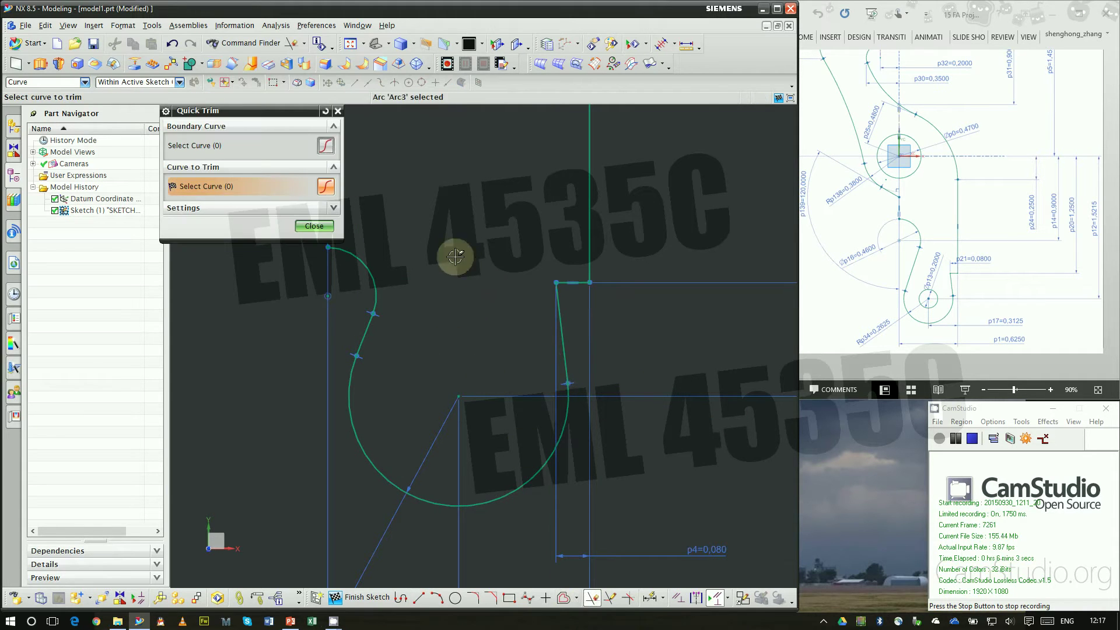
pyautogui.click(338, 111)
# Step: Dimension the vertical distance from the X axis to the center of the small arc on the centerline as 0.9 in
pyautogui.scroll(-5, 450, 337)
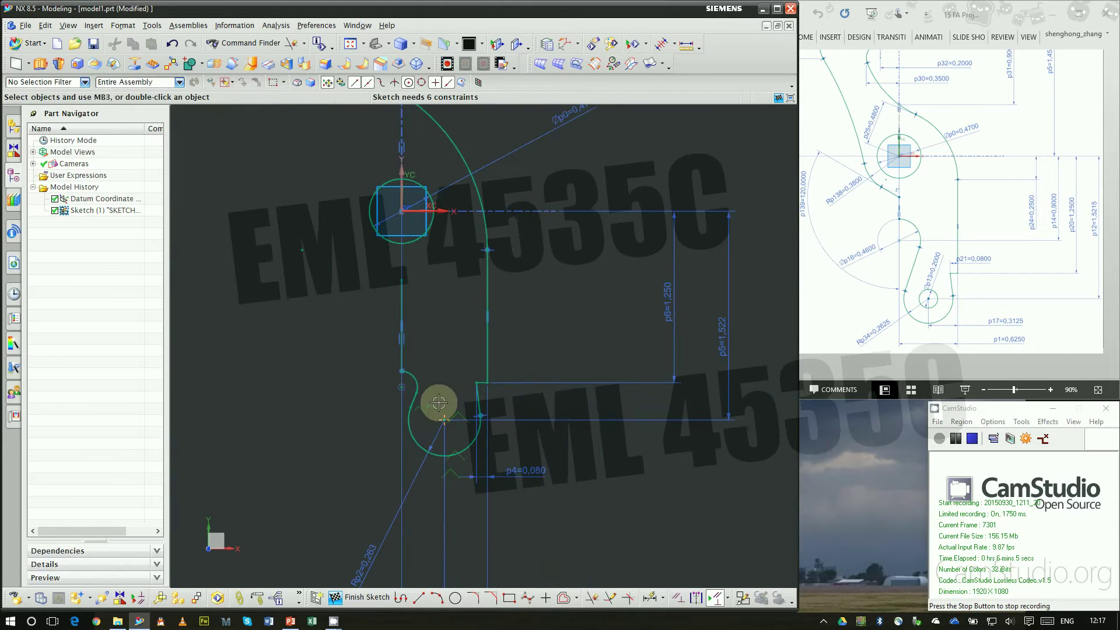
pyautogui.click(660, 600)
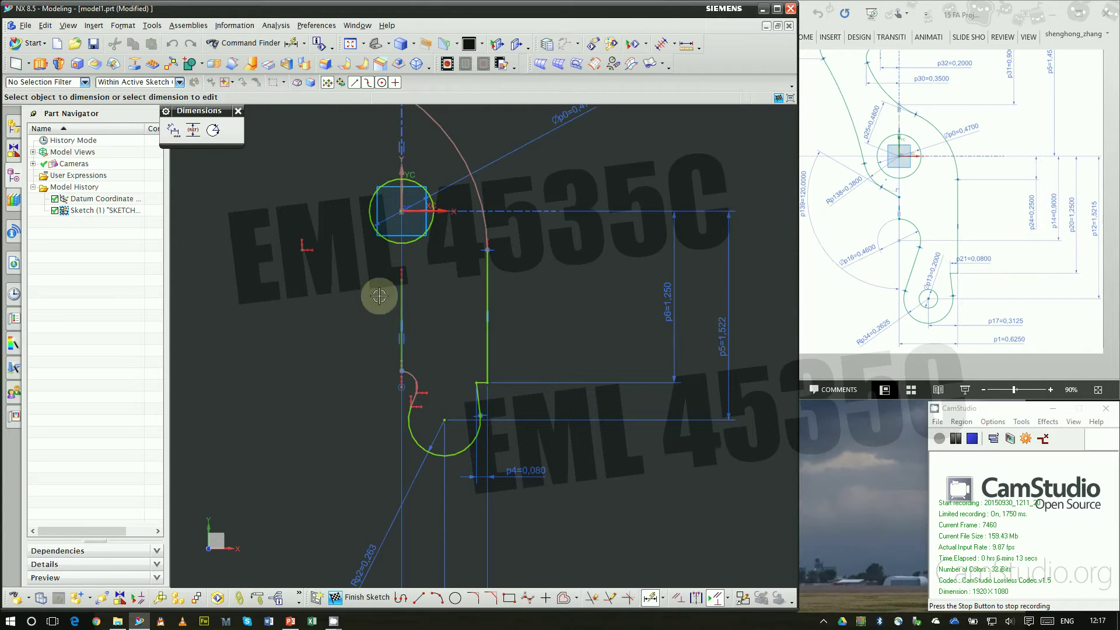
pyautogui.scroll(3, 369, 349)
pyautogui.click(429, 395)
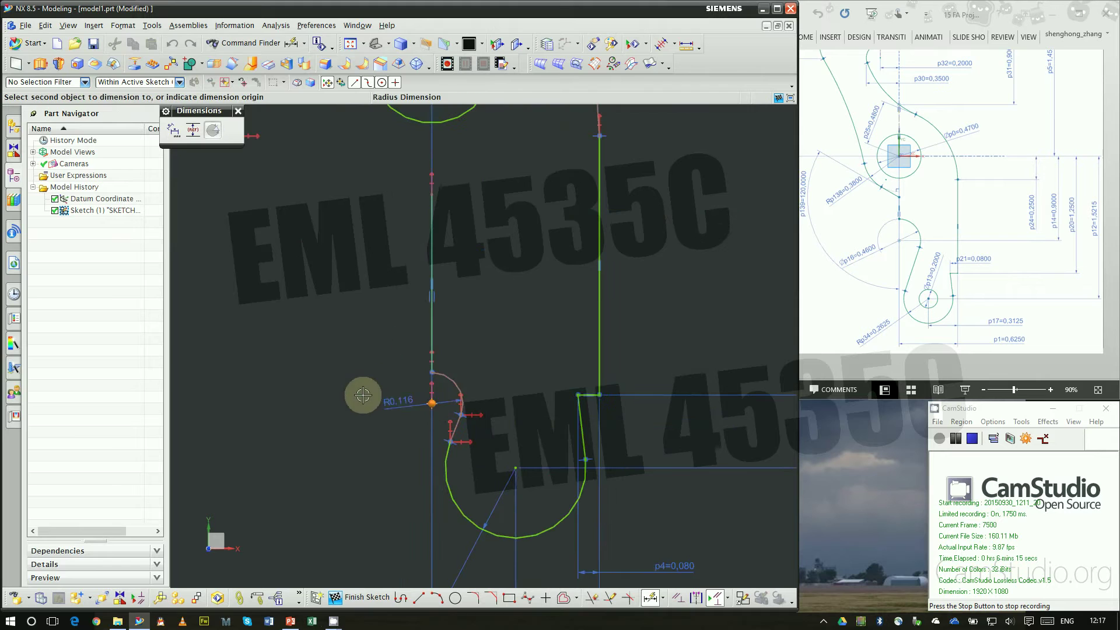
pyautogui.scroll(-2, 408, 367)
pyautogui.click(444, 180)
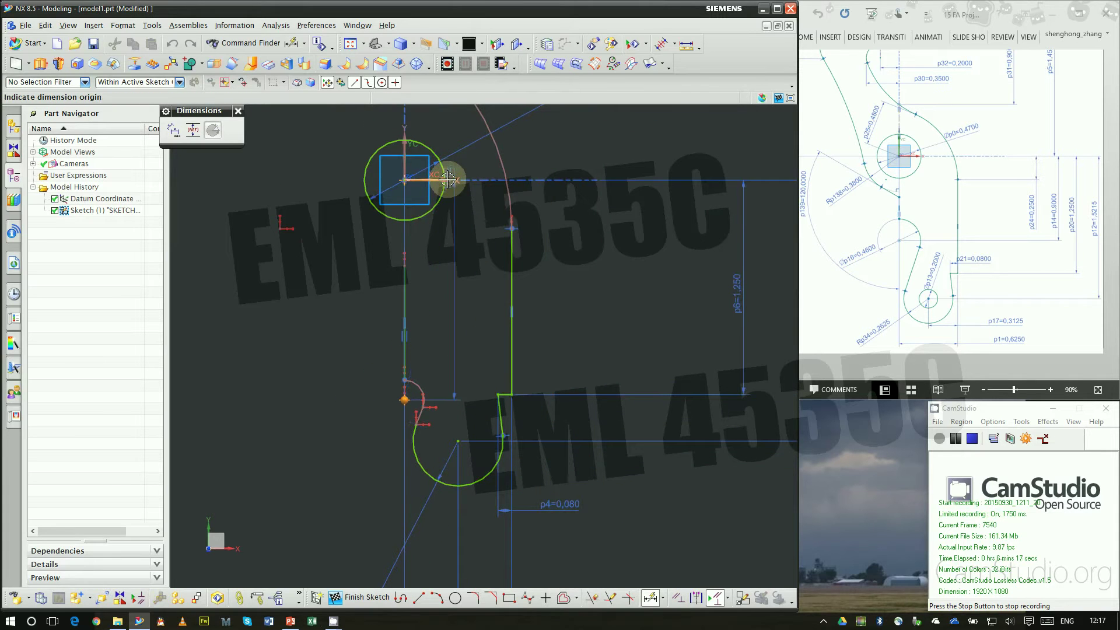
pyautogui.click(672, 275)
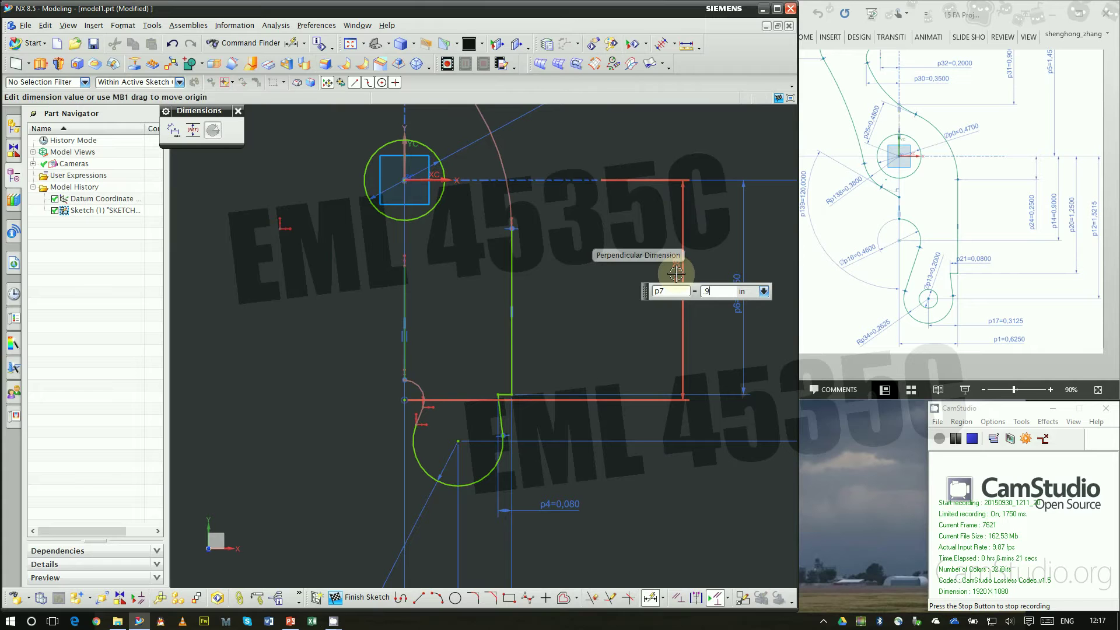
pyautogui.press('Return')
pyautogui.middleClick(557, 275)
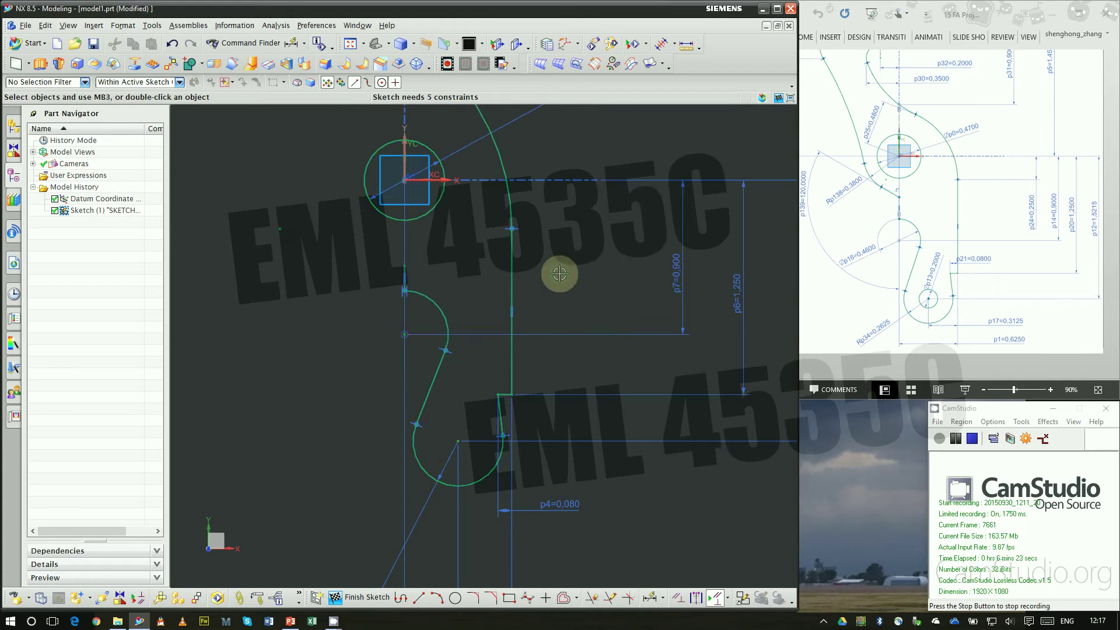
# Step: Dimension the vertical distance from the X axis to the junction of the large upper arc and the long vertical line as 0.25 in
pyautogui.scroll(1, 529, 254)
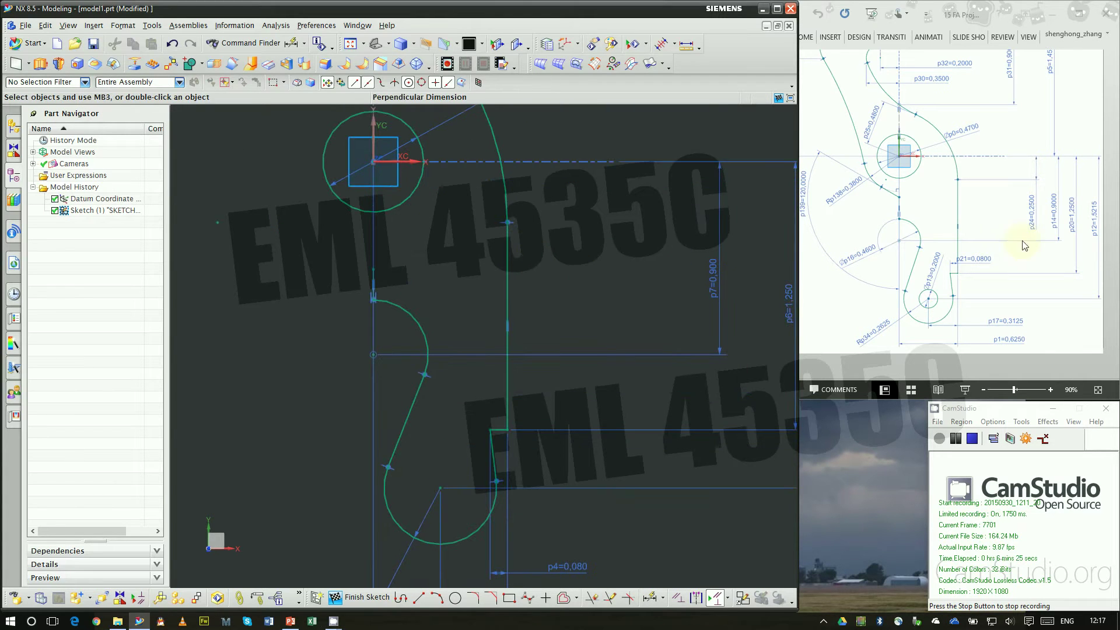
pyautogui.click(651, 596)
pyautogui.click(507, 222)
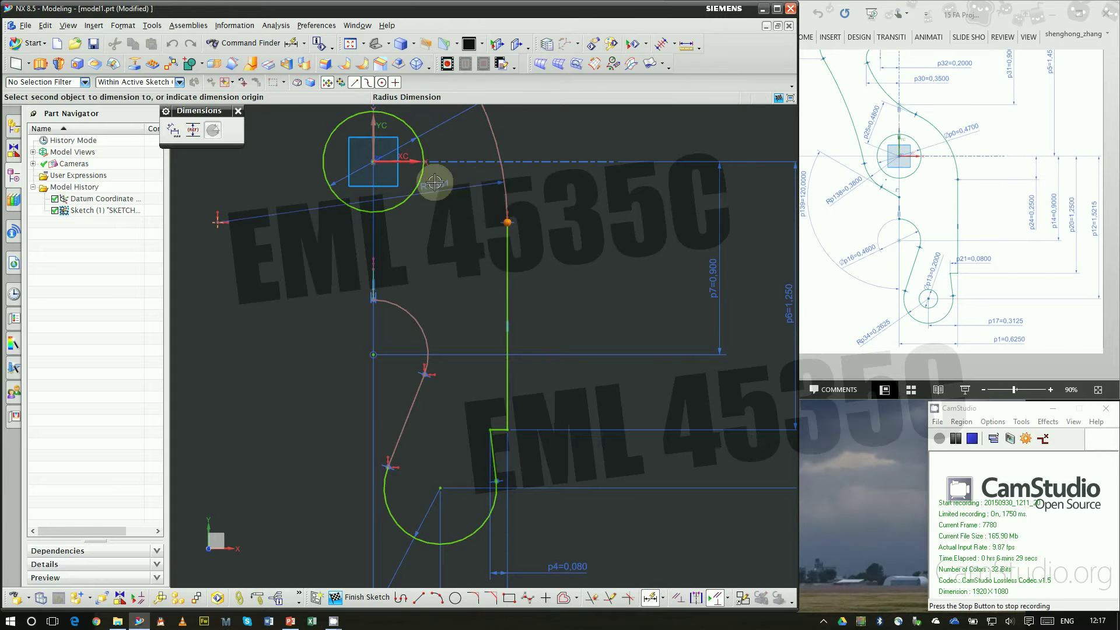
pyautogui.click(413, 159)
pyautogui.click(609, 201)
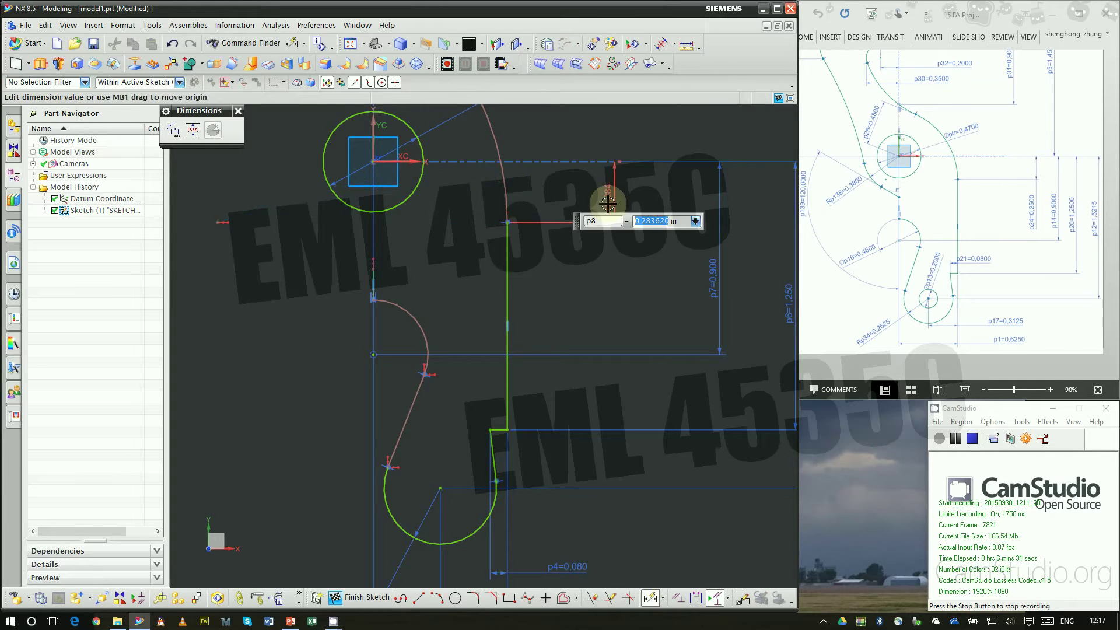
pyautogui.write('.25')
pyautogui.press('Return')
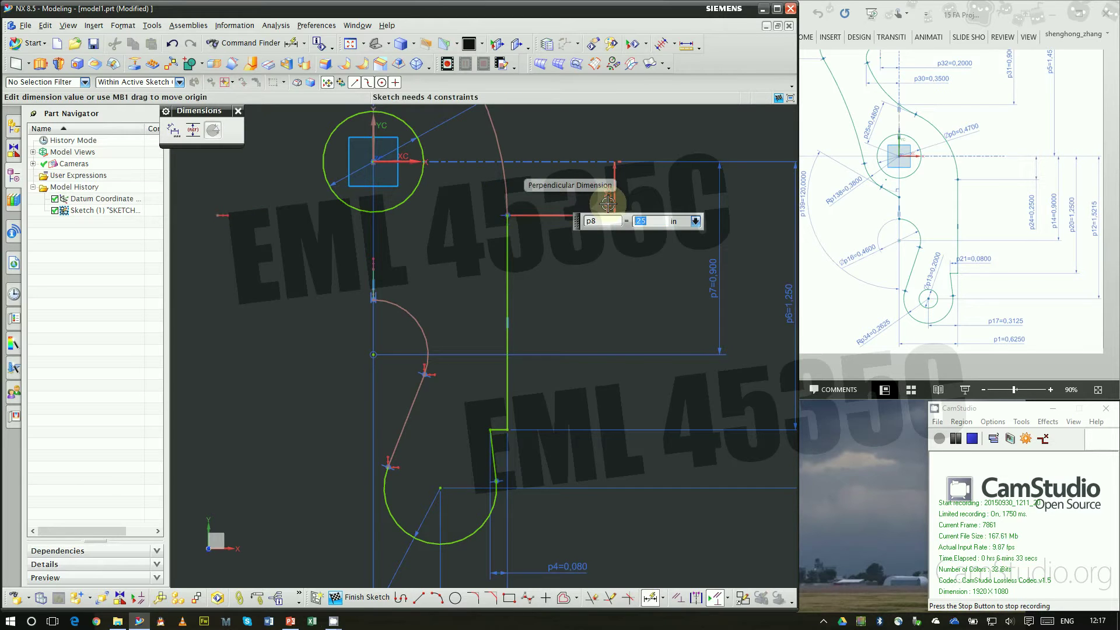
# Step: Dimension the radius of the small arc on the centerline as 0.23 in
pyautogui.scroll(-2, 593, 357)
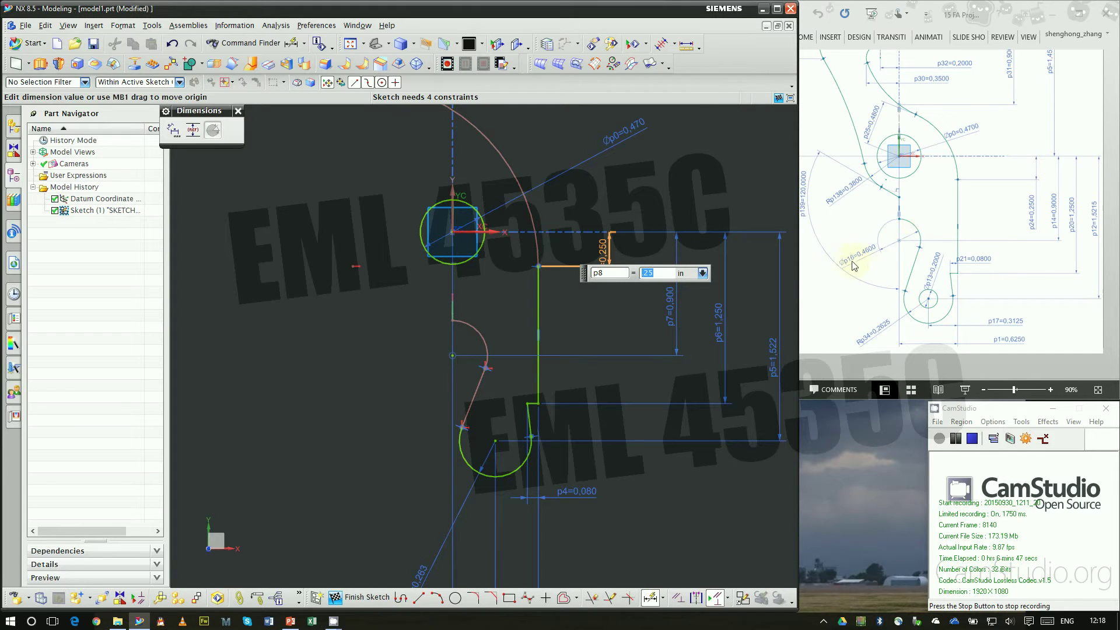
pyautogui.click(482, 343)
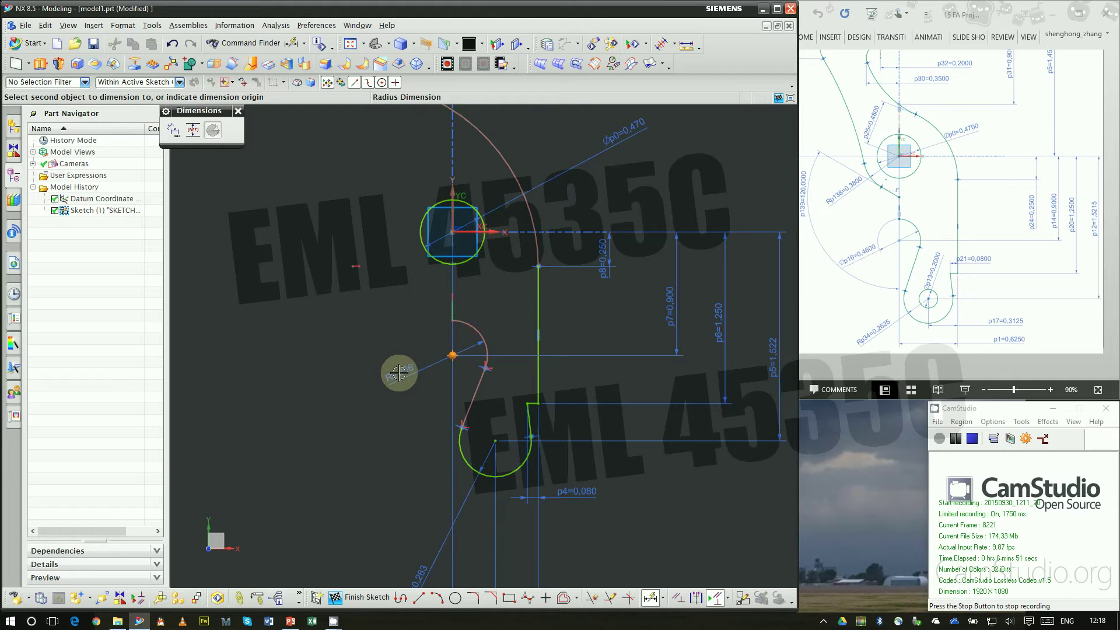
pyautogui.click(386, 374)
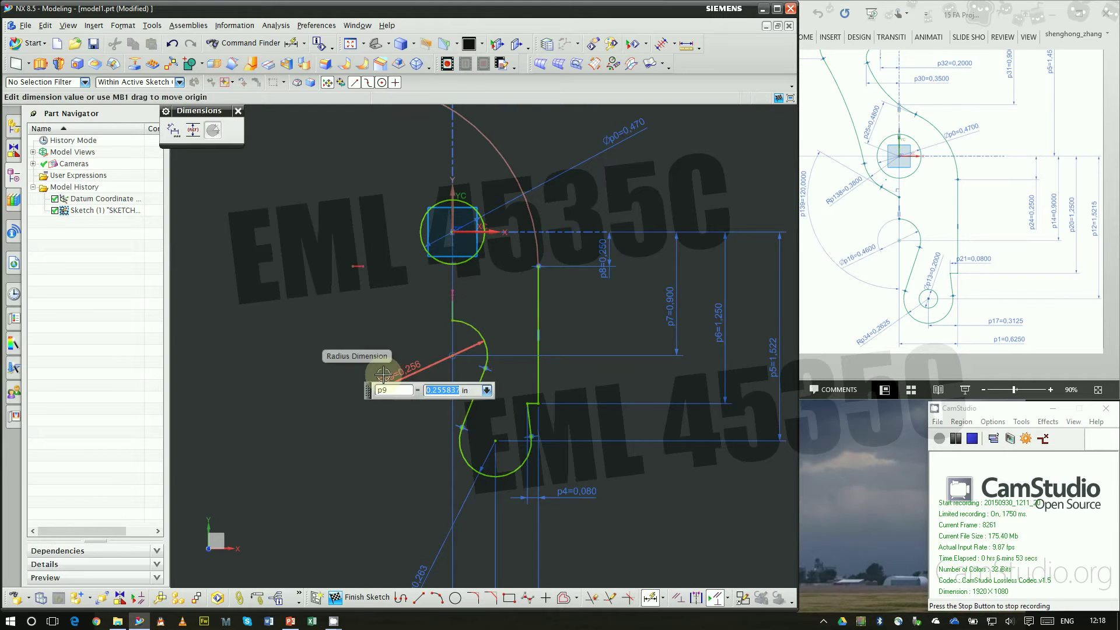
pyautogui.write('.23')
pyautogui.press('Return')
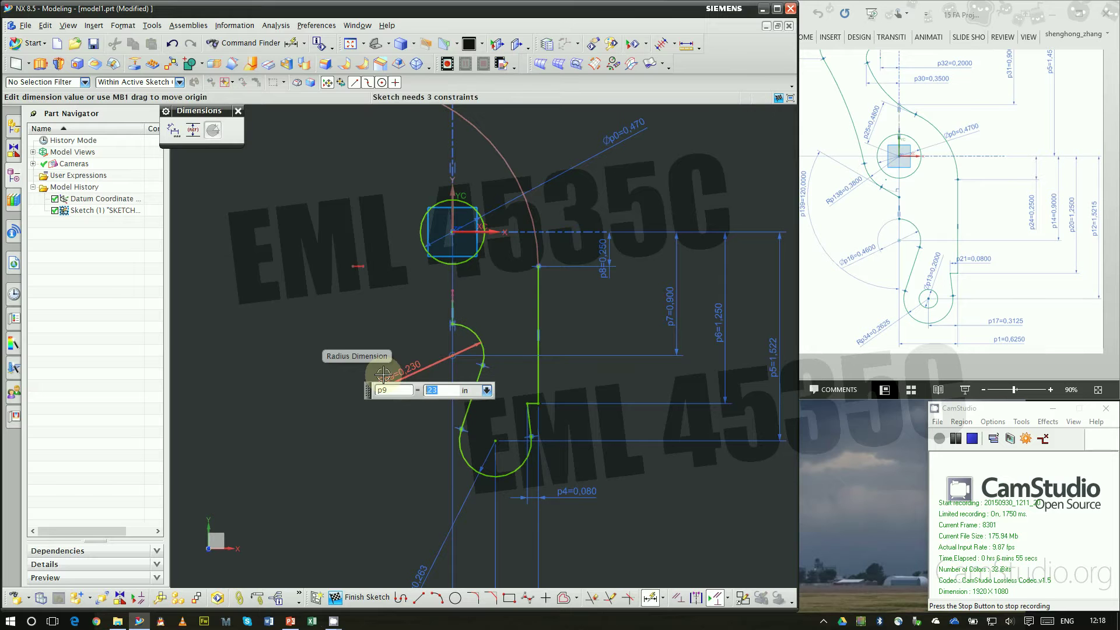
pyautogui.scroll(2, 448, 482)
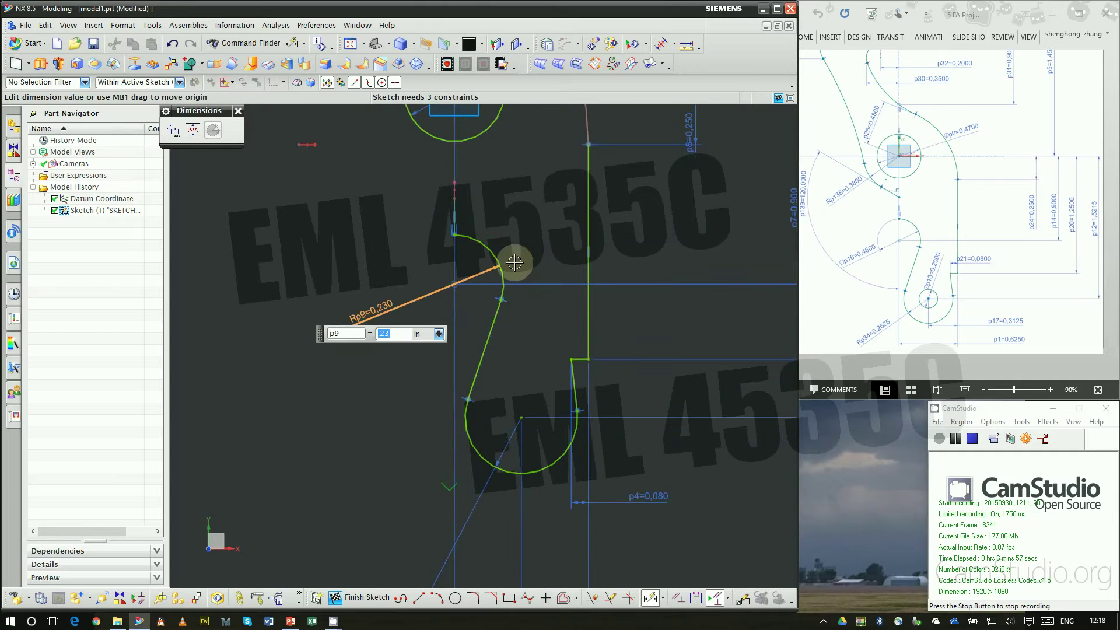
pyautogui.scroll(-1, 491, 516)
pyautogui.scroll(-1, 491, 515)
pyautogui.scroll(1, 492, 288)
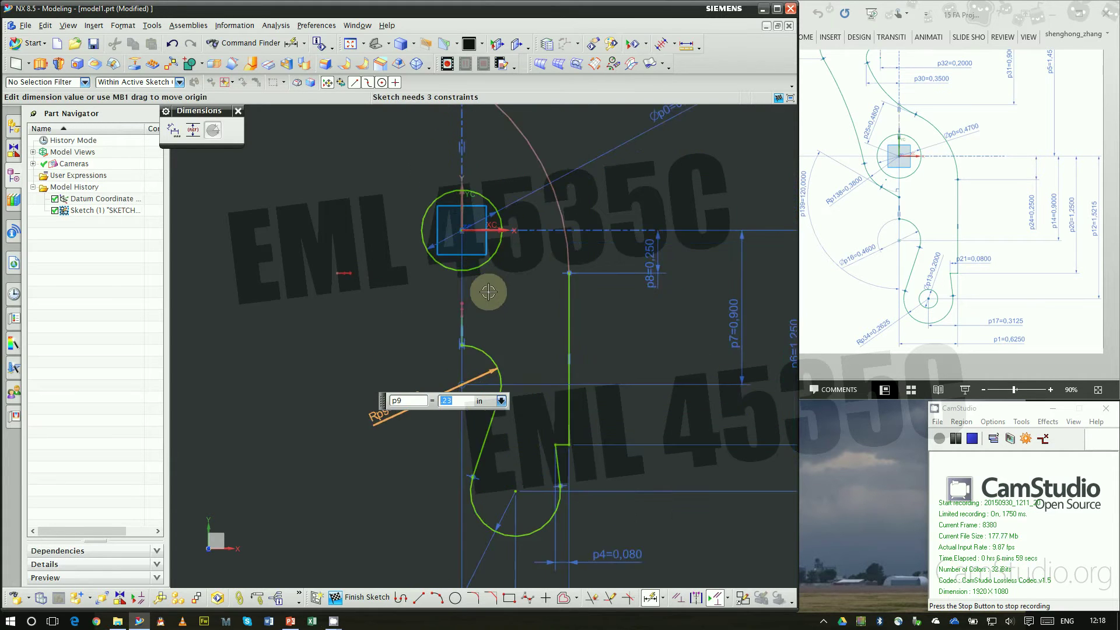
pyautogui.press('Escape')
# Step: Switch to the reference slide in PowerPoint and examine the dimensions of the jaw's upper outline
pyautogui.scroll(-1, 602, 338)
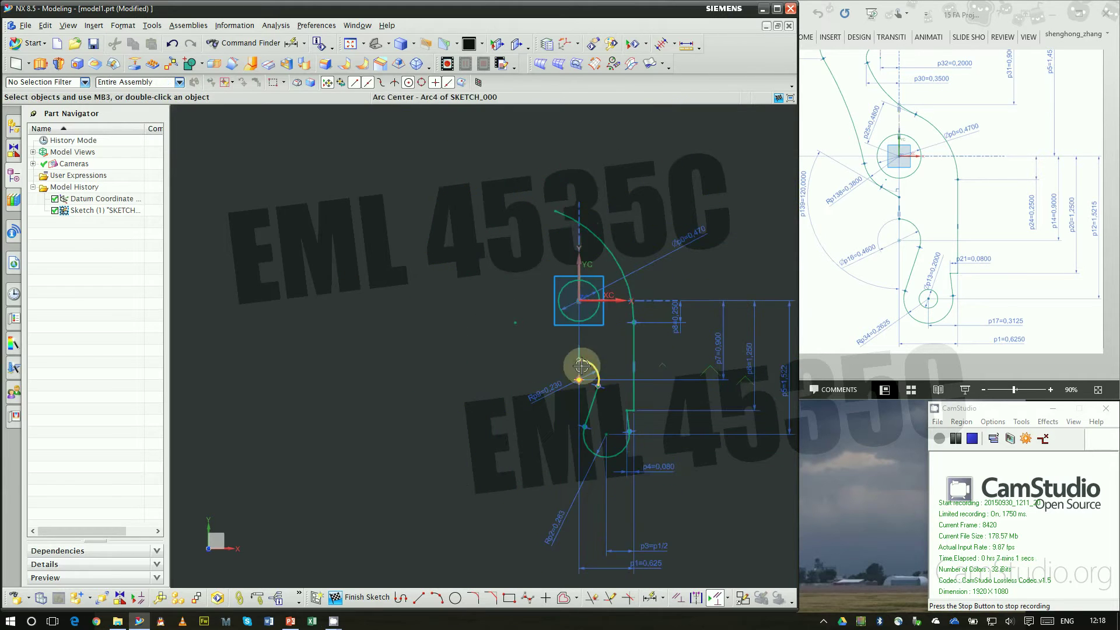
pyautogui.scroll(1, 512, 370)
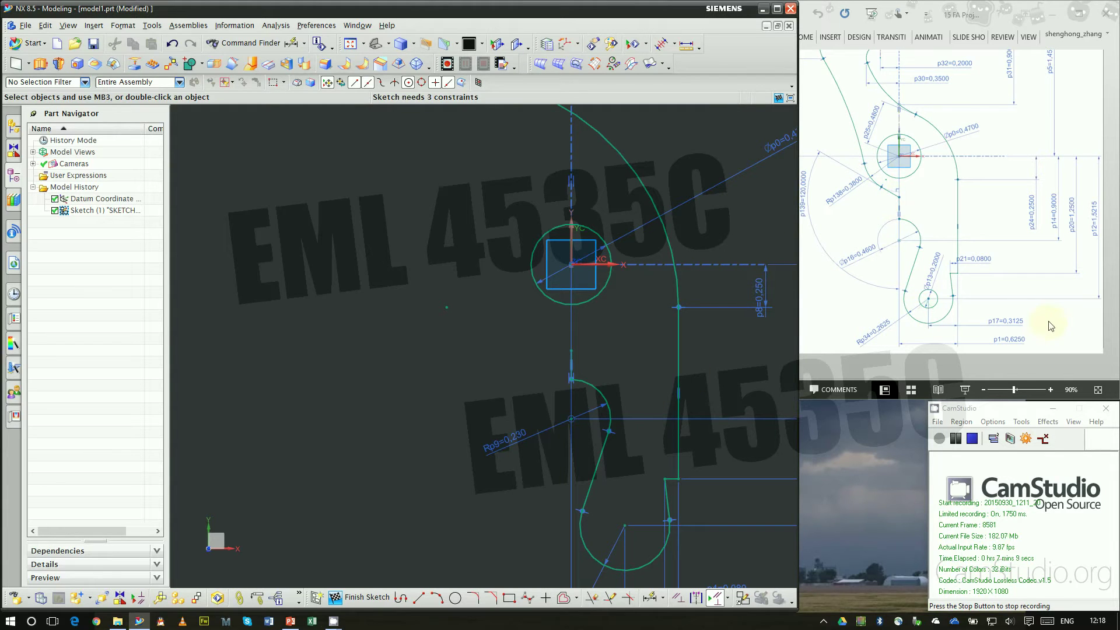
pyautogui.click(1014, 366)
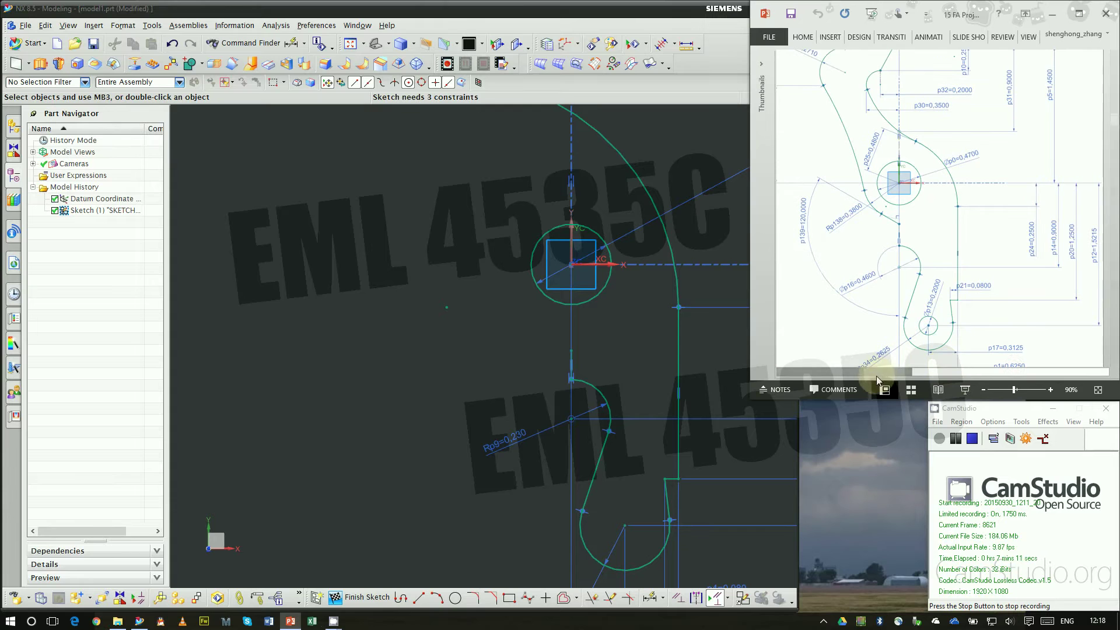